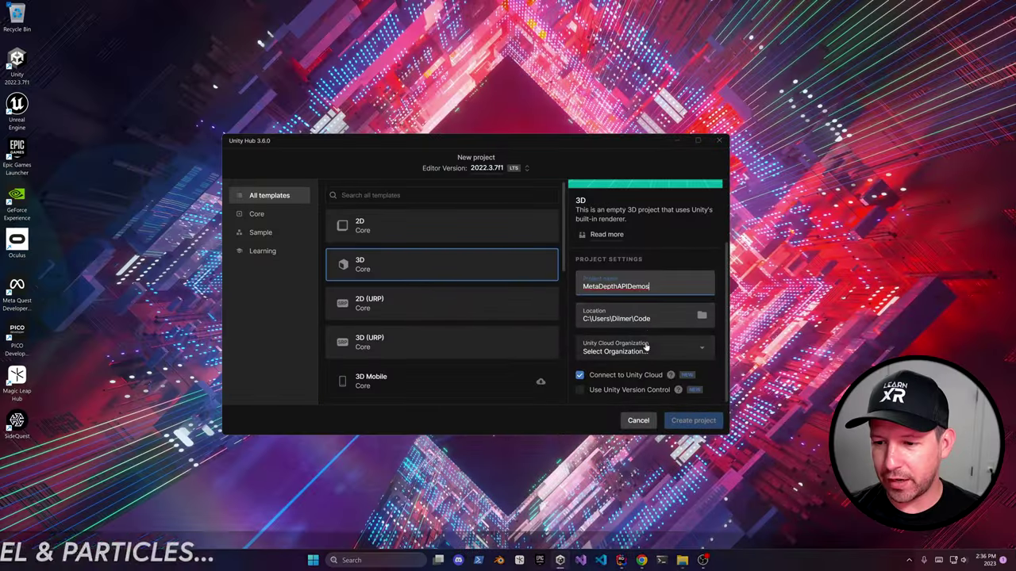
# Create the 3D project MetaDepthAPIDemos under the chosen organization, not connected to Unity Cloud.
pyautogui.click(644, 351)
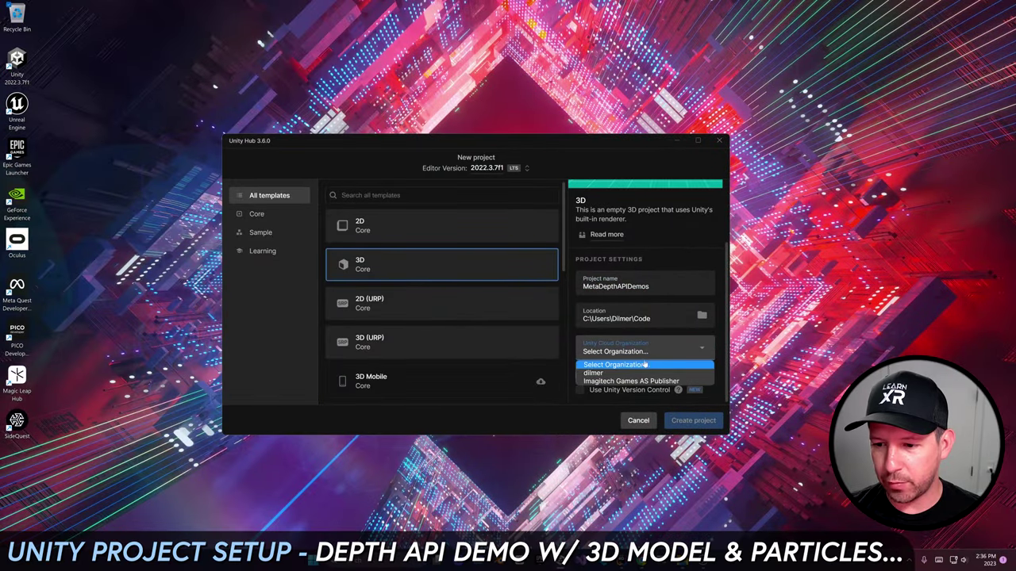
pyautogui.click(642, 373)
pyautogui.click(579, 376)
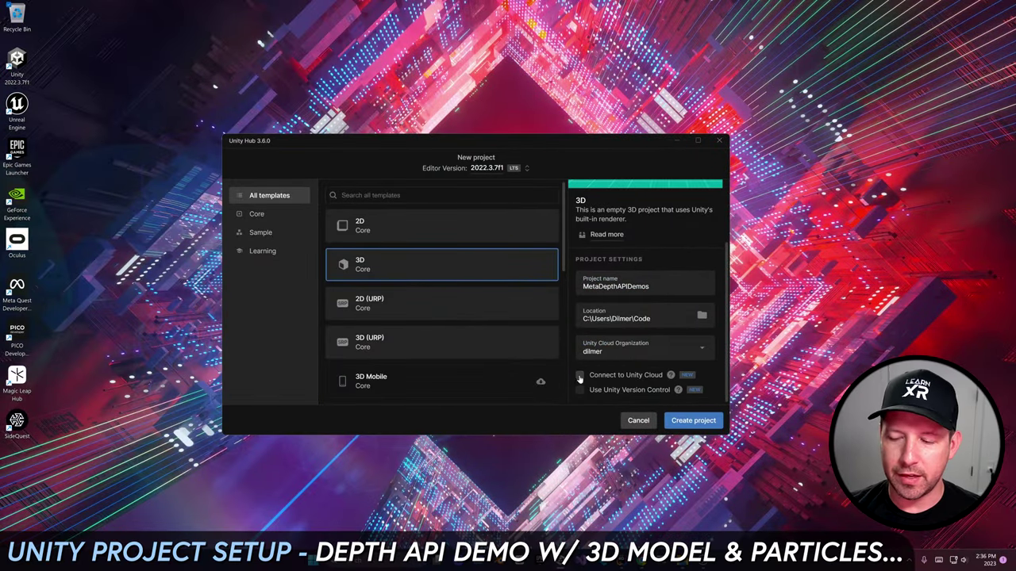
pyautogui.click(693, 421)
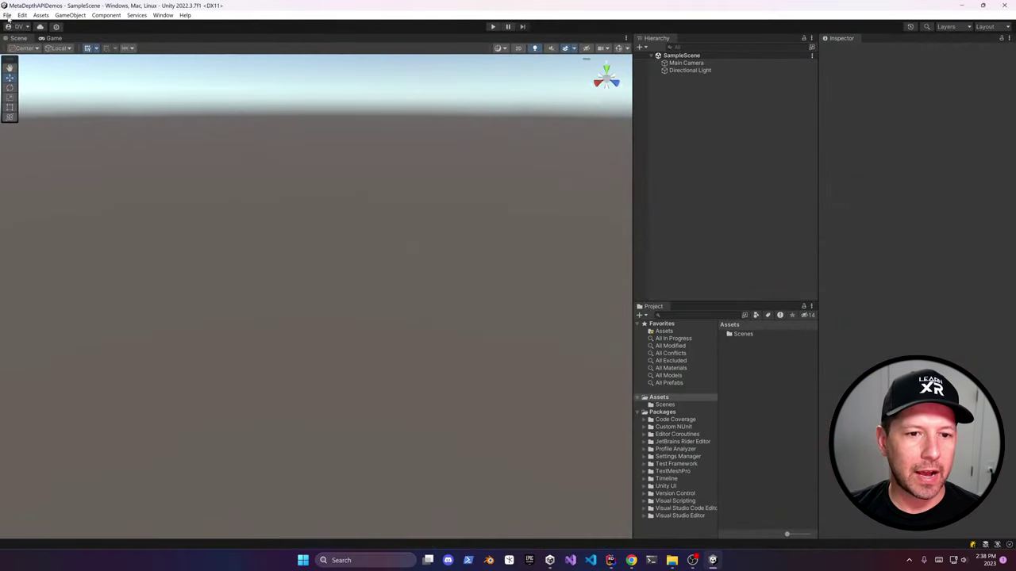
pyautogui.click(7, 15)
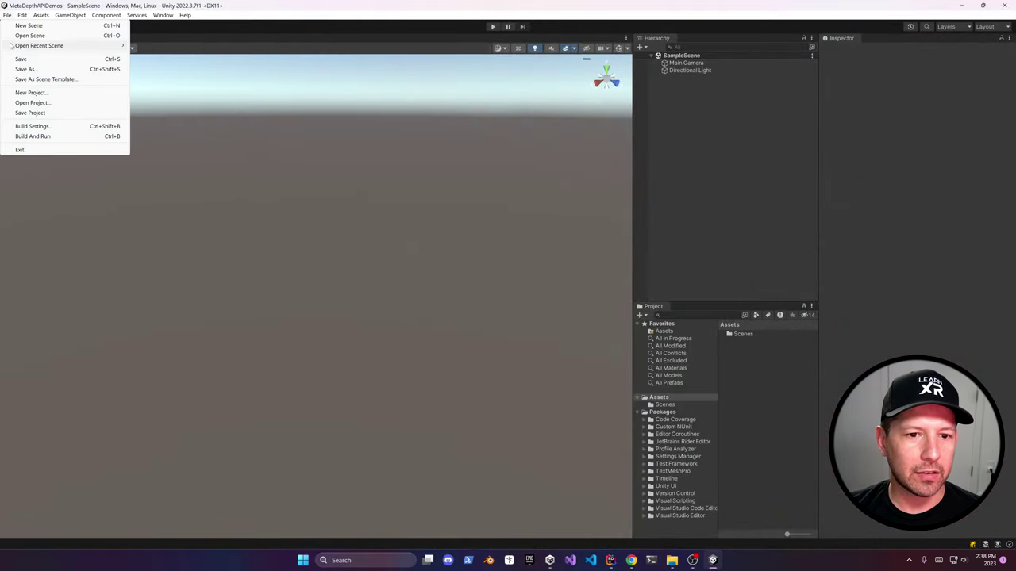
# Switch the project's build platform to Android and close Build Settings.
pyautogui.click(24, 127)
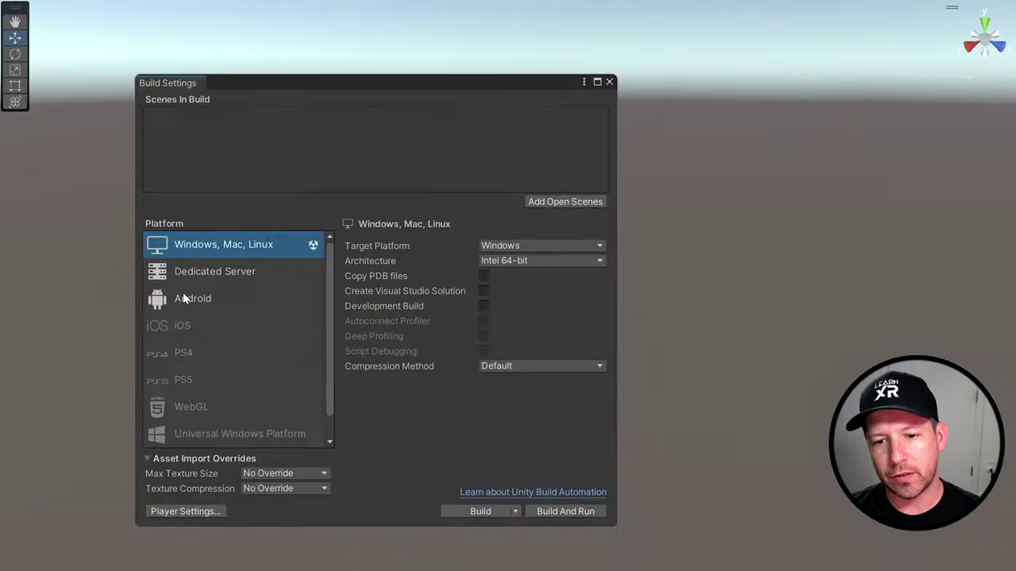
pyautogui.click(114, 238)
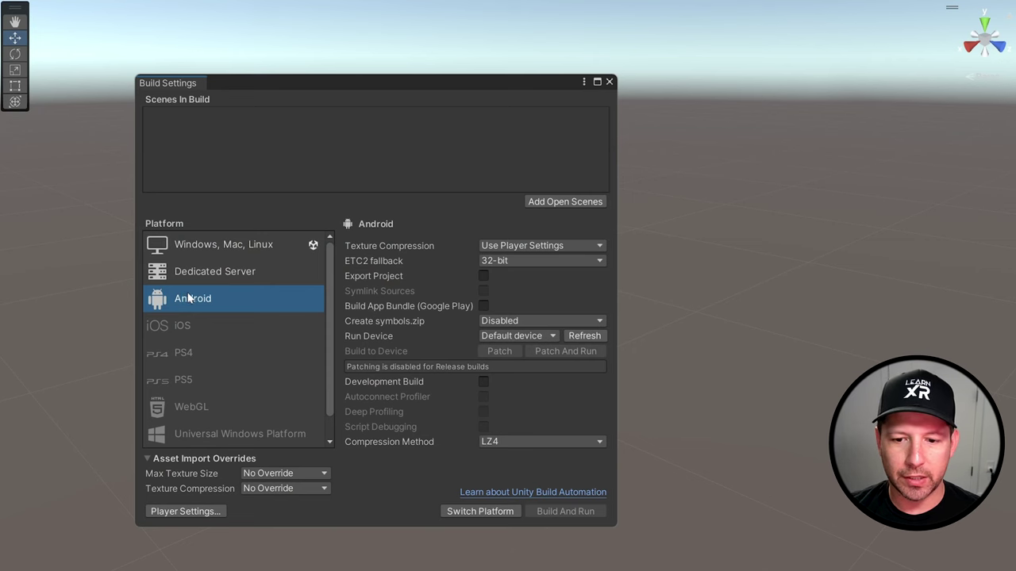
pyautogui.click(489, 512)
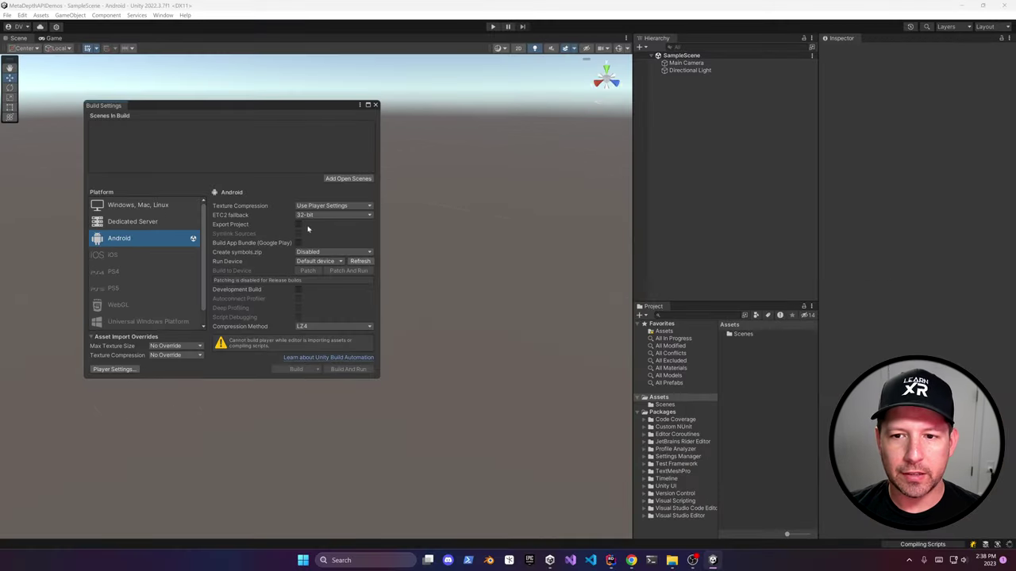
pyautogui.click(376, 105)
pyautogui.click(163, 15)
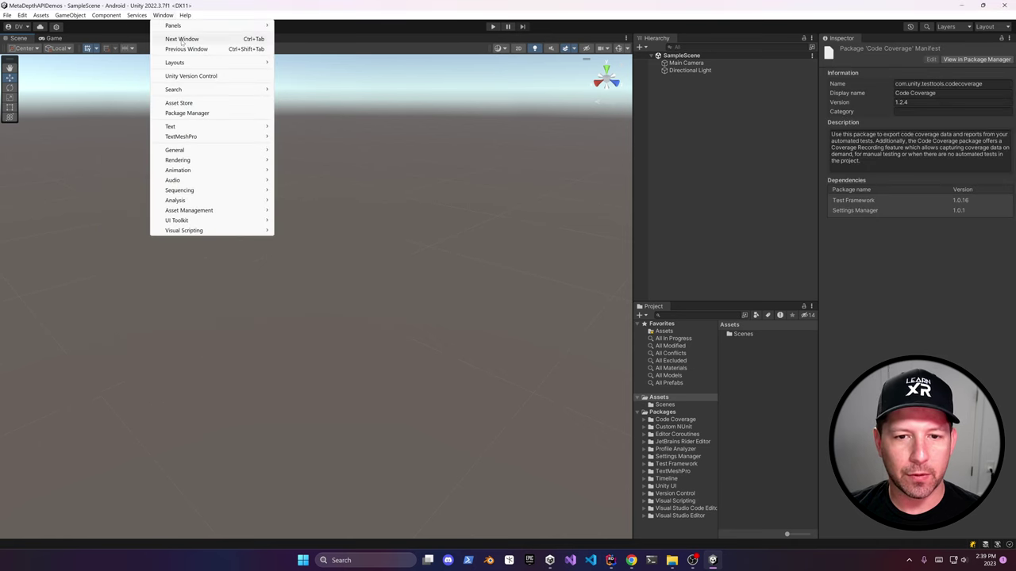
pyautogui.click(193, 112)
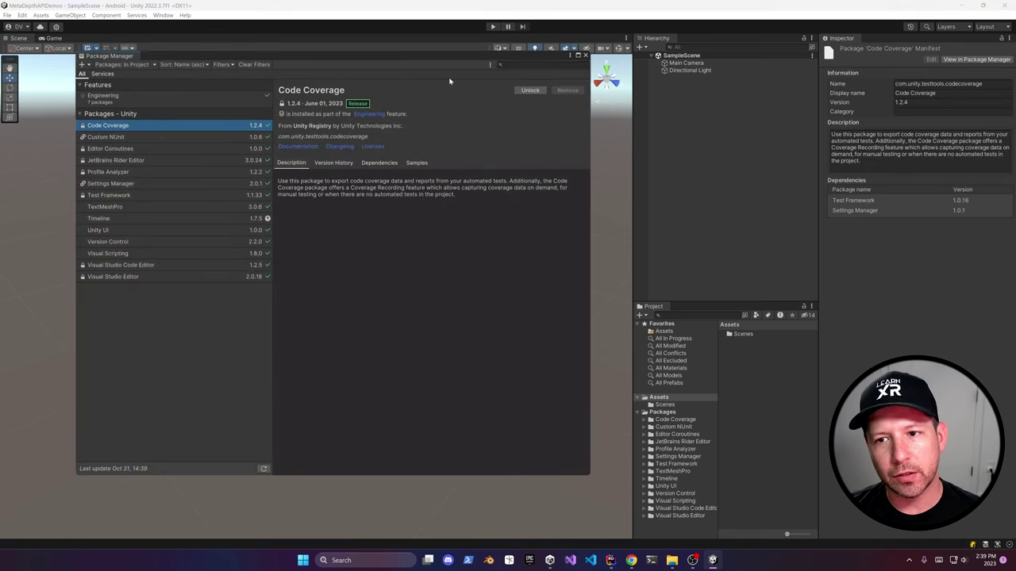
pyautogui.click(491, 66)
pyautogui.click(495, 74)
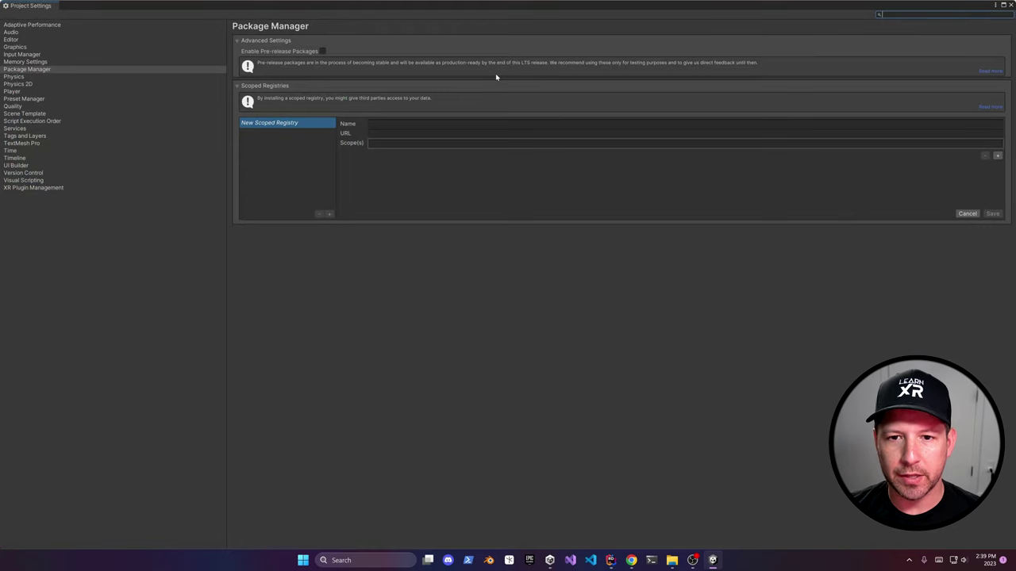
pyautogui.click(421, 125)
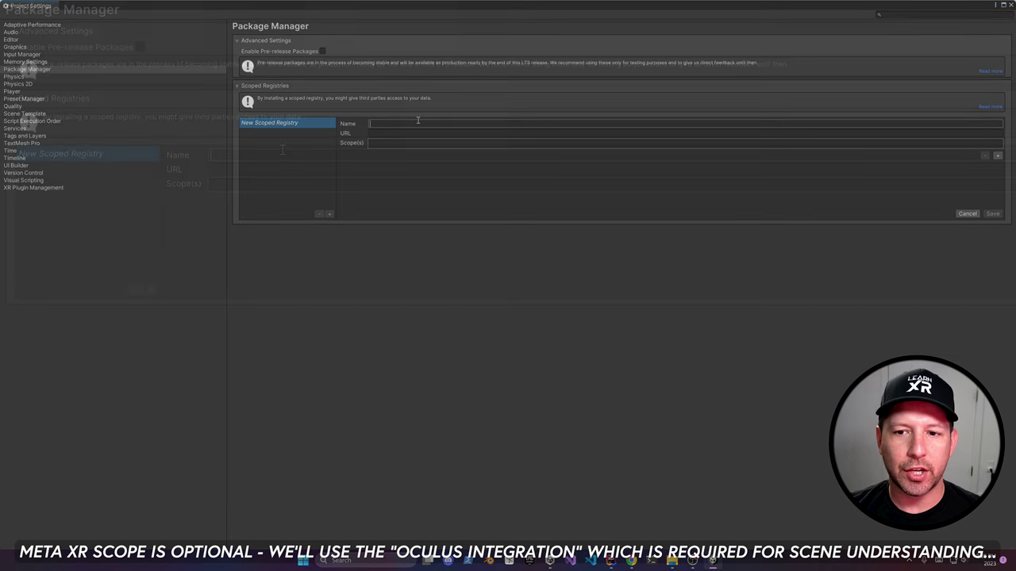
pyautogui.write('Met')
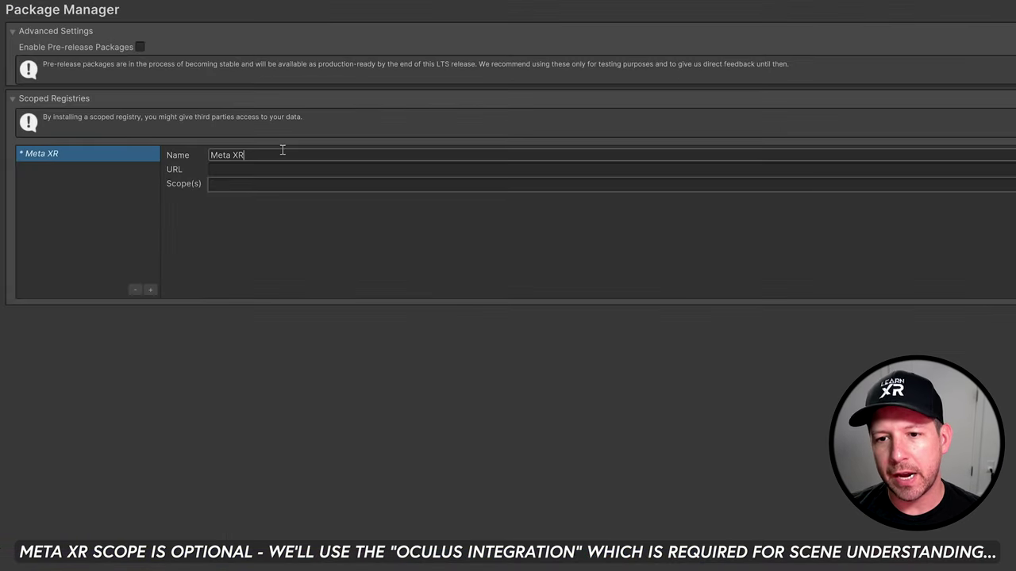
pyautogui.write('a XR')
pyautogui.press('Tab')
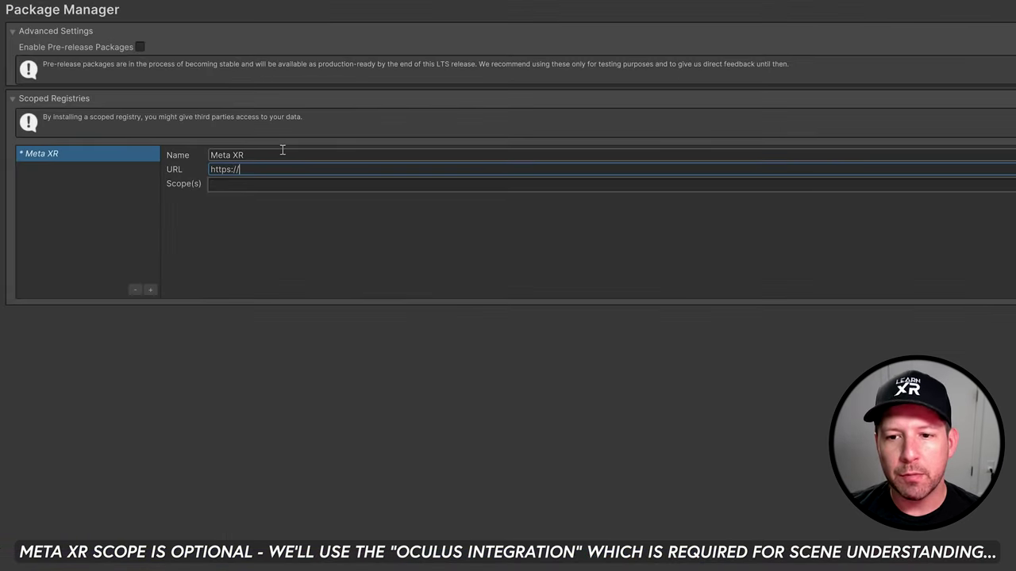
pyautogui.write('https://npm.developer.oc')
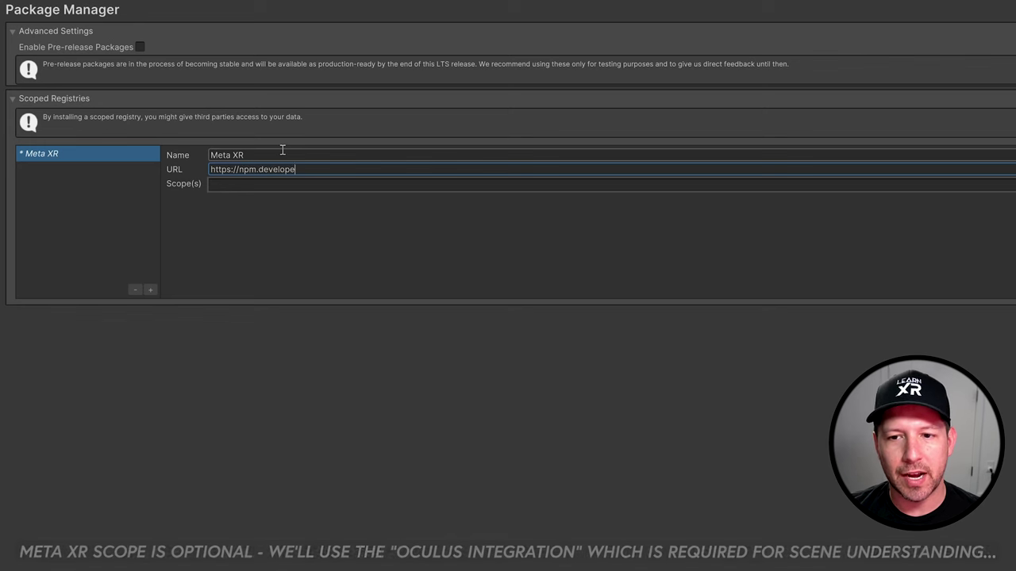
pyautogui.write('ulus.com')
pyautogui.press('Tab')
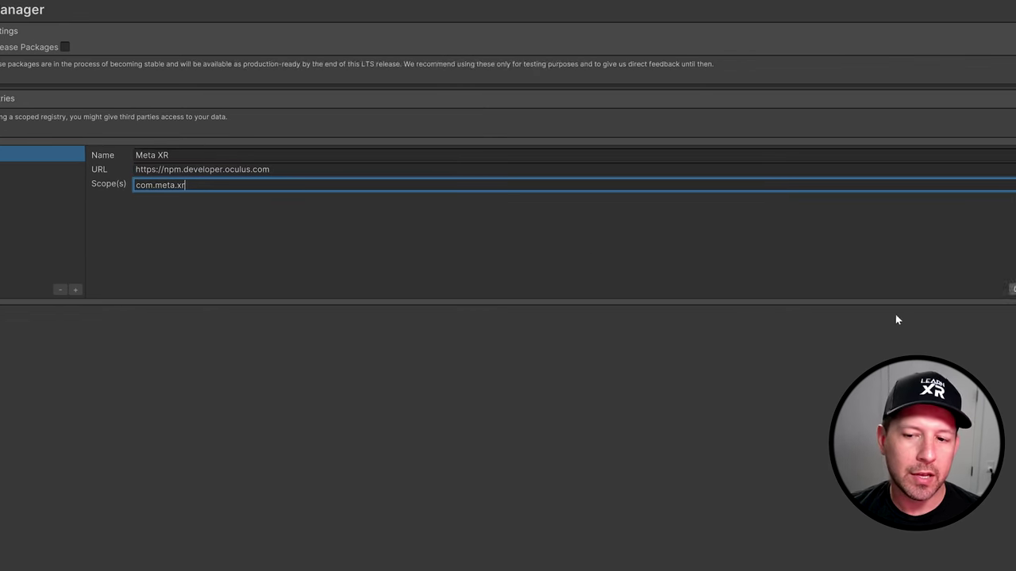
pyautogui.click(984, 289)
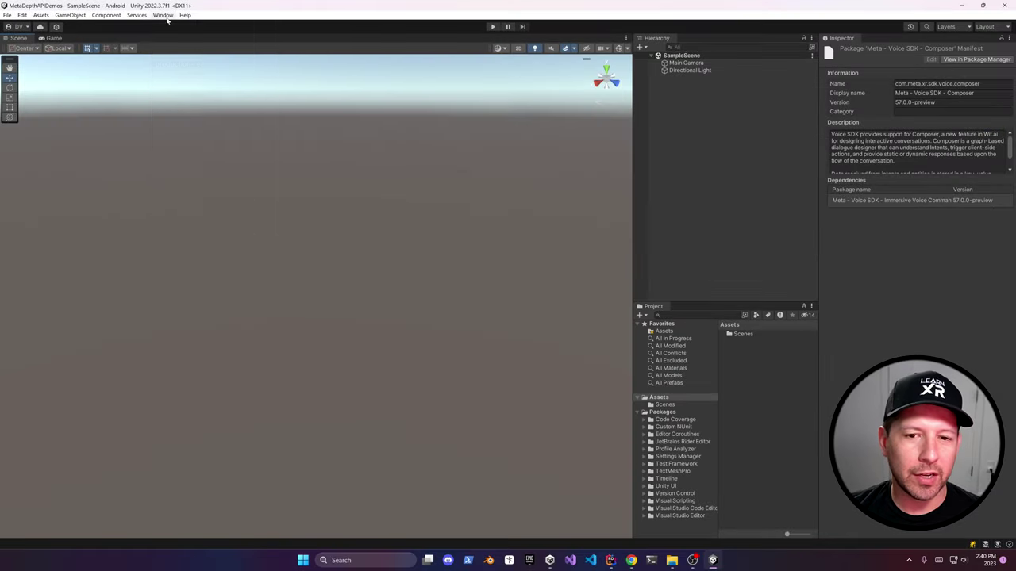
# Install the Depth API package from its git URL and view its dependencies.
pyautogui.click(163, 15)
pyautogui.click(187, 114)
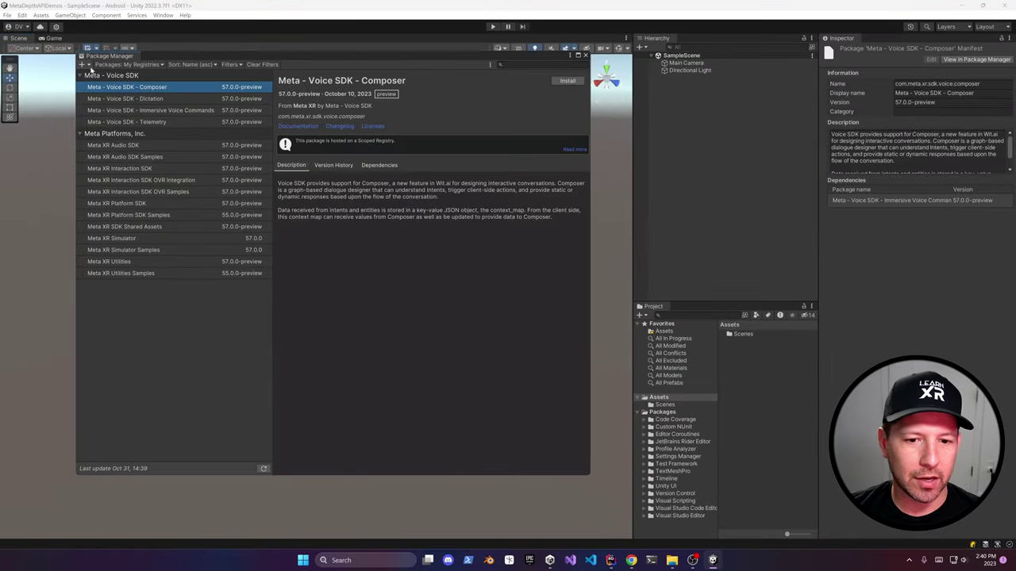
pyautogui.click(82, 64)
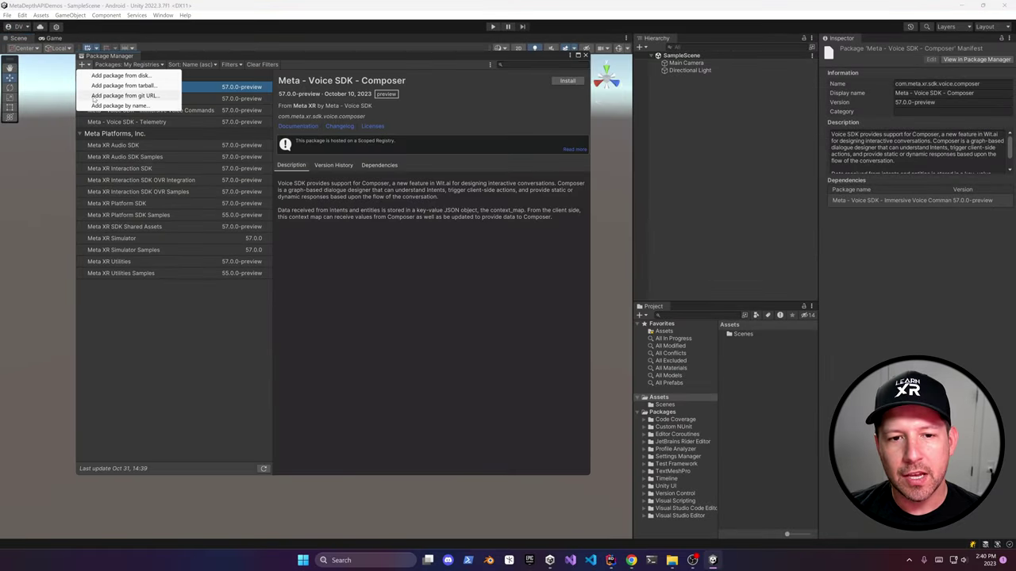
pyautogui.click(93, 95)
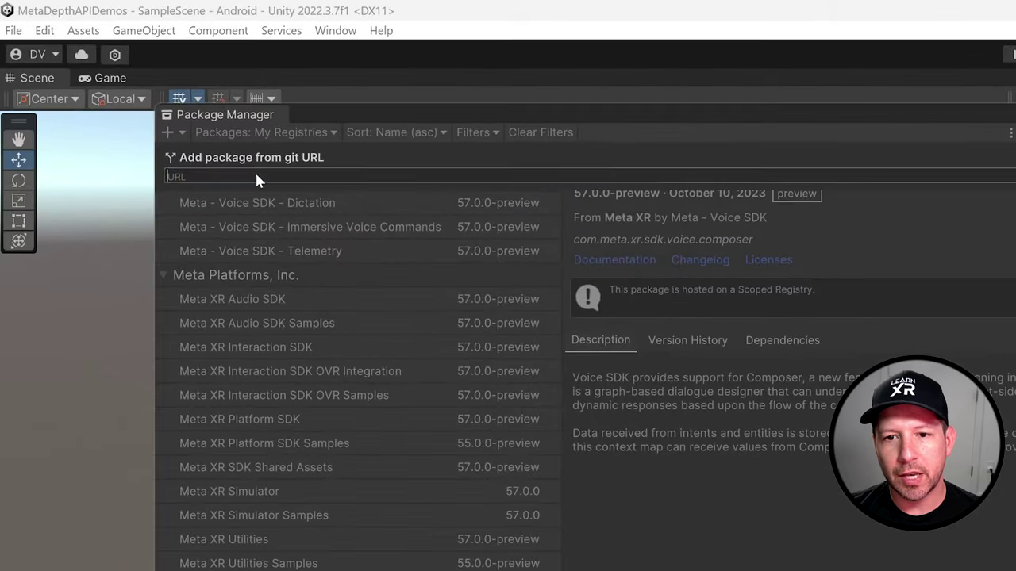
pyautogui.write('https://github.com/oculus-samples/Unity-DepthAPI.git?path=/Packages/com.meta.xr.depthapi')
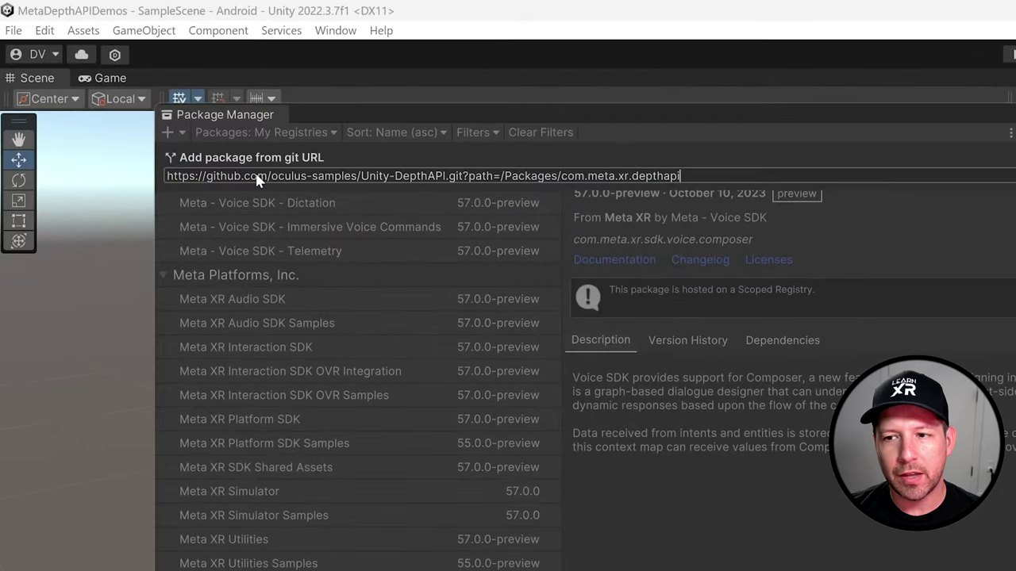
pyautogui.click(943, 175)
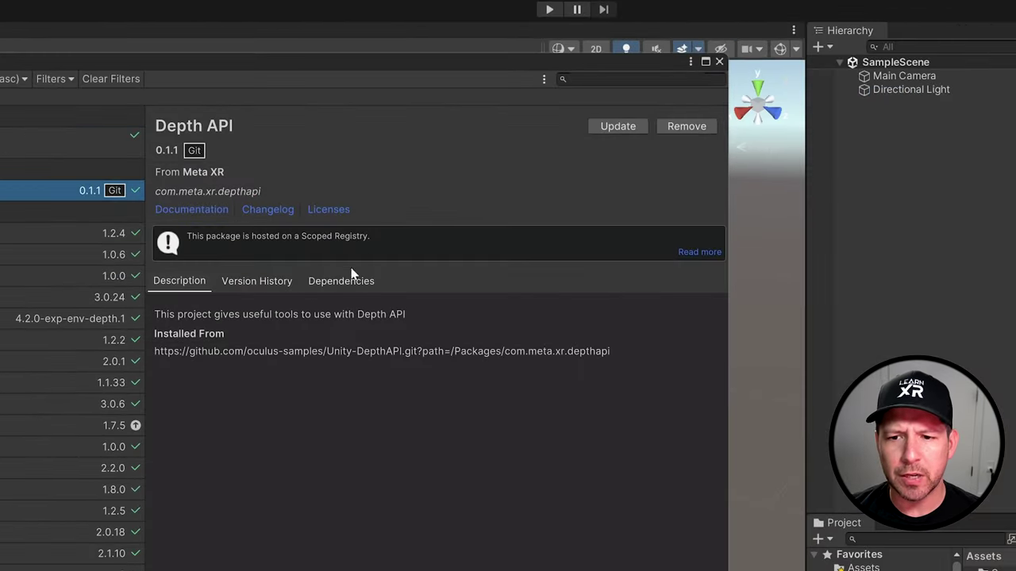
pyautogui.click(337, 283)
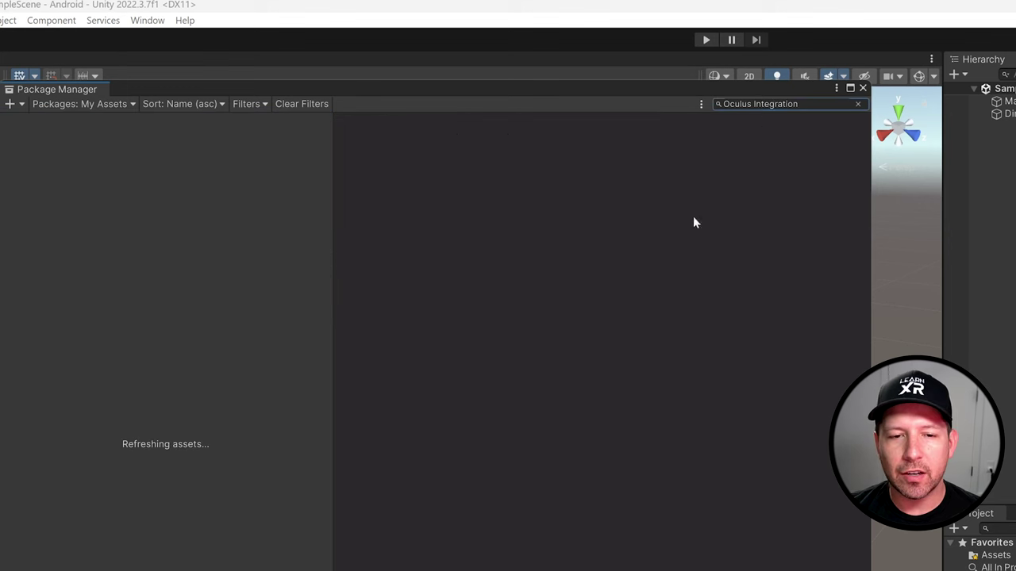
# Import Oculus Integration with all its files, then close the Package Manager.
pyautogui.click(222, 154)
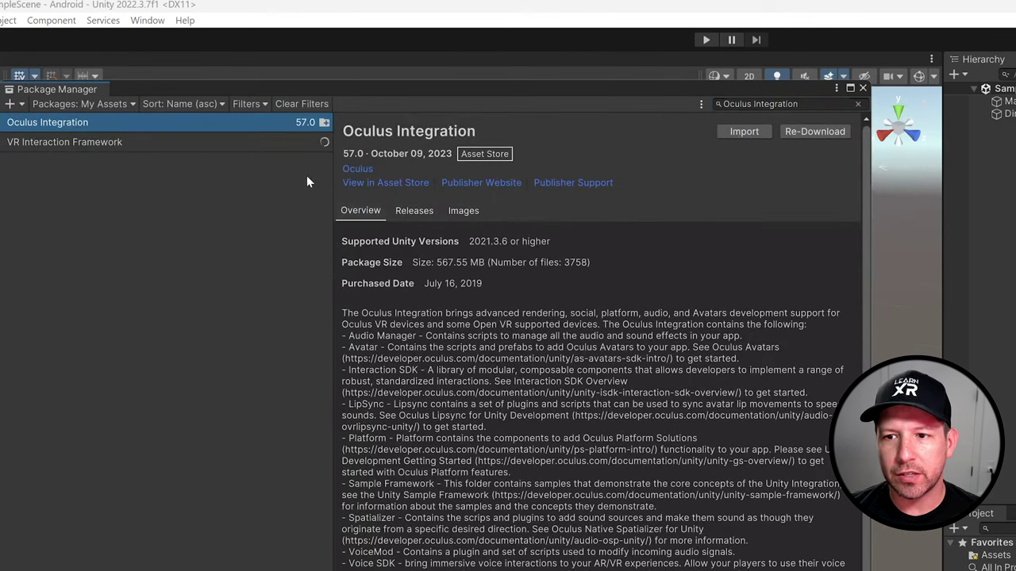
pyautogui.click(745, 131)
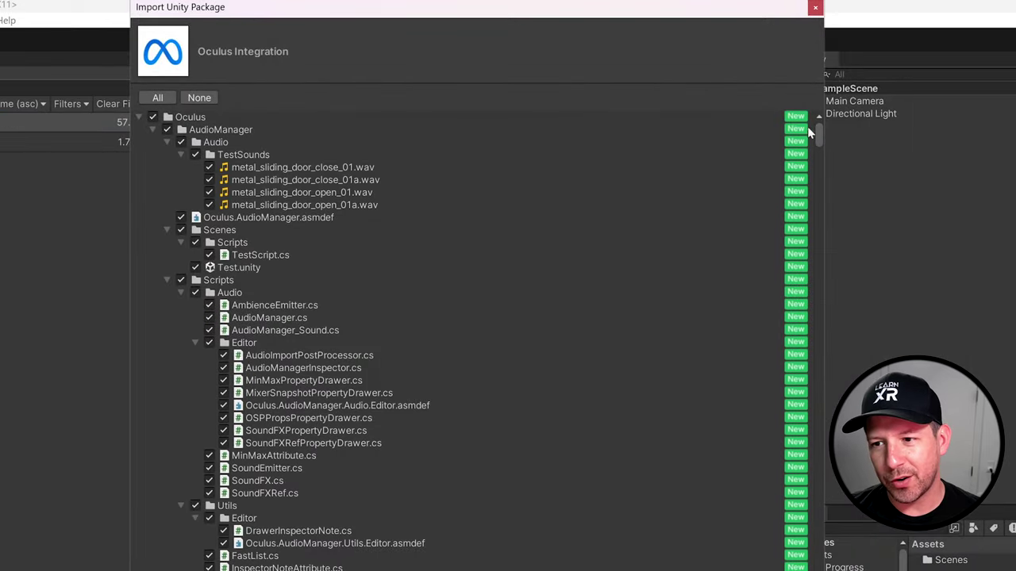
pyautogui.moveTo(819, 131); pyautogui.dragTo(869, 568)
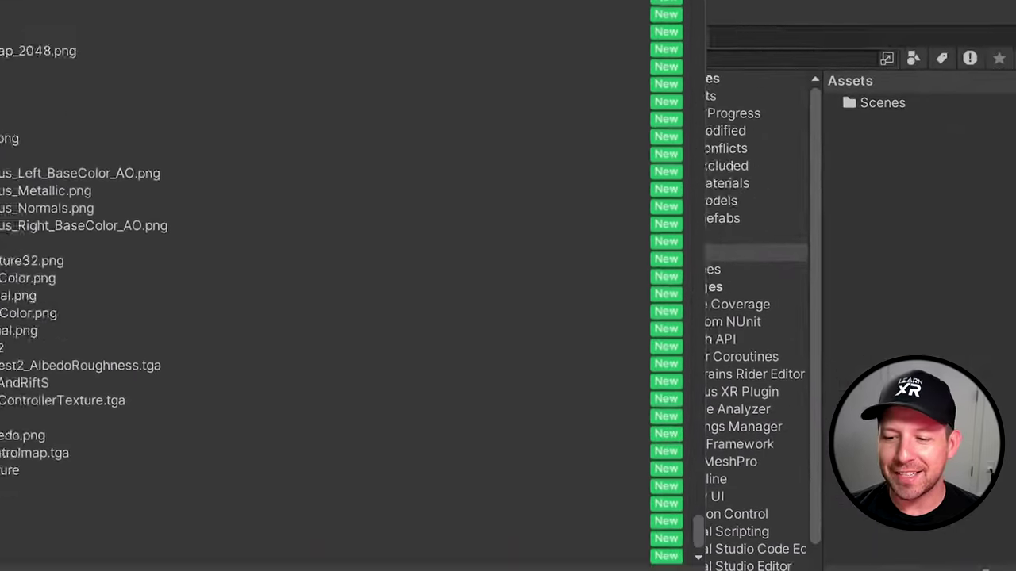
pyautogui.click(650, 555)
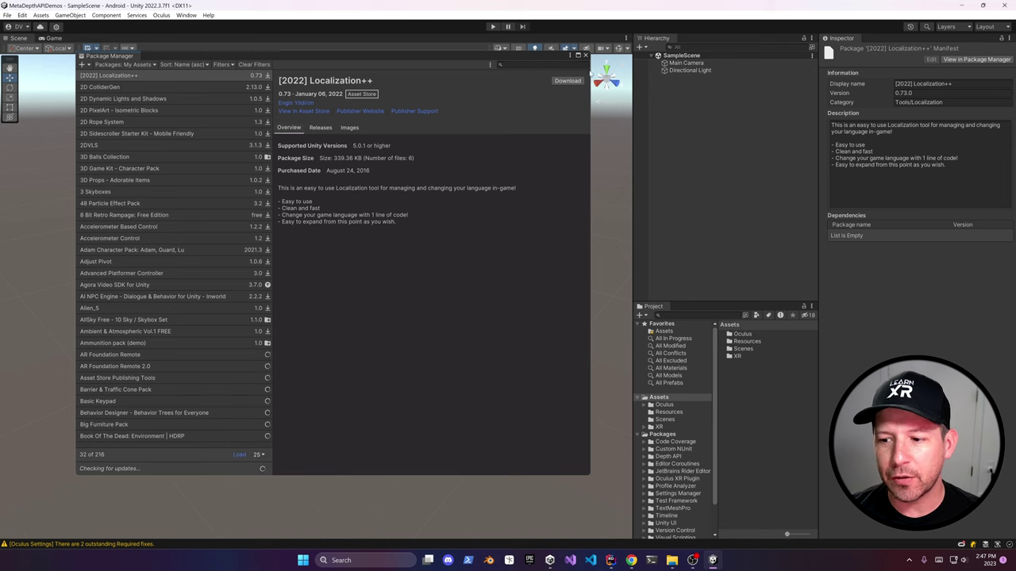
pyautogui.click(585, 55)
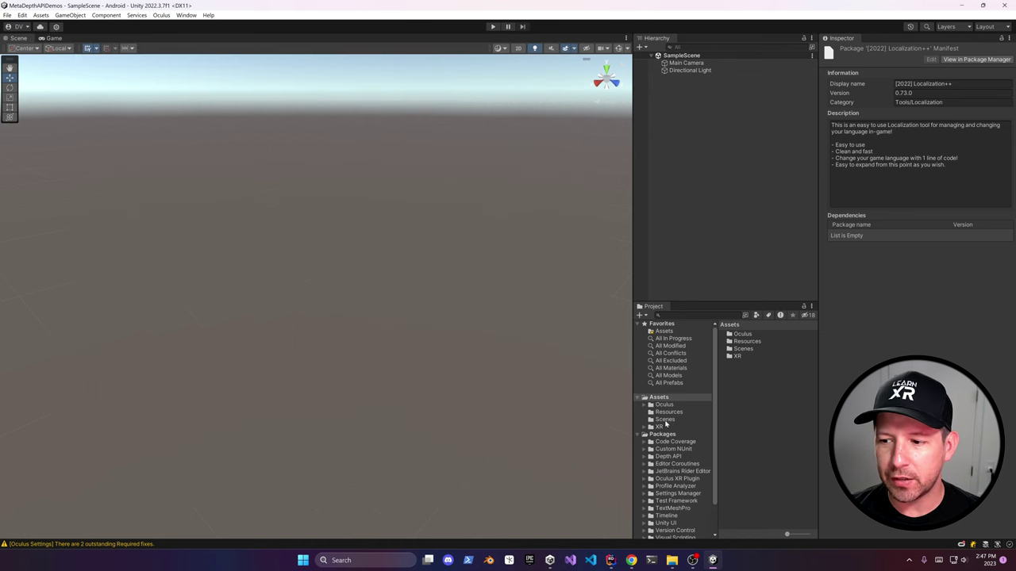
# Rename SampleScene in Assets/Scenes to MetaDepthAPICharacter.
pyautogui.doubleClick(743, 348)
pyautogui.click(757, 334)
pyautogui.click(756, 334)
pyautogui.write('MetaDepthAPICharacter')
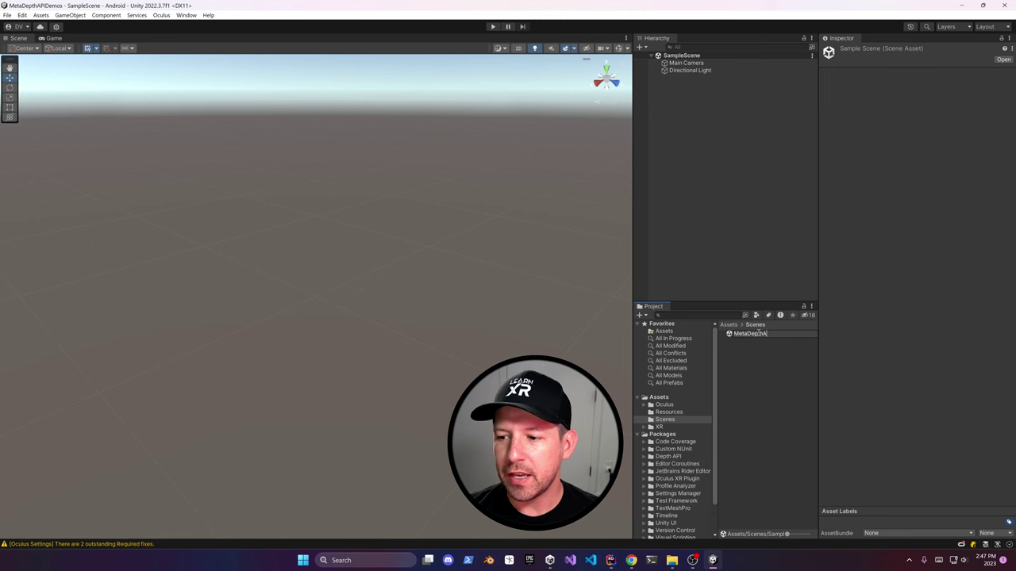
pyautogui.press('Return')
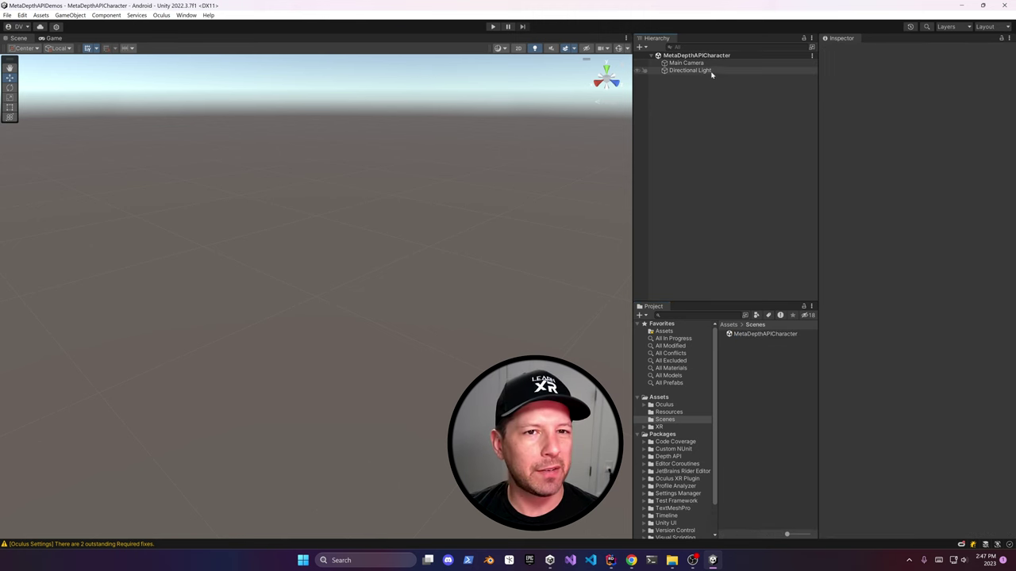
# Delete the Main Camera from the scene and select an OVRCameraRig prefab.
pyautogui.click(711, 71)
pyautogui.click(706, 63)
pyautogui.press('Delete')
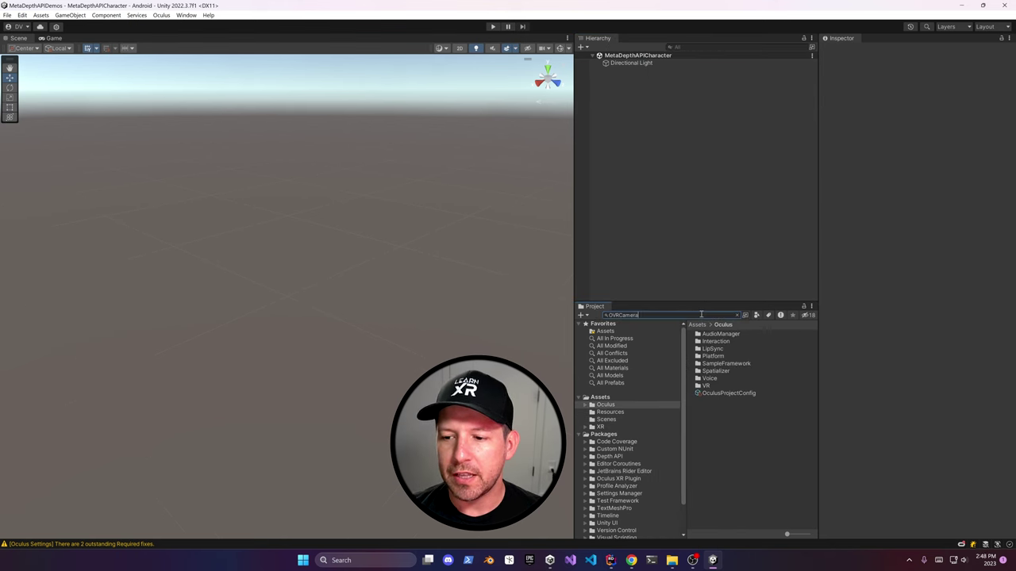
pyautogui.click(707, 341)
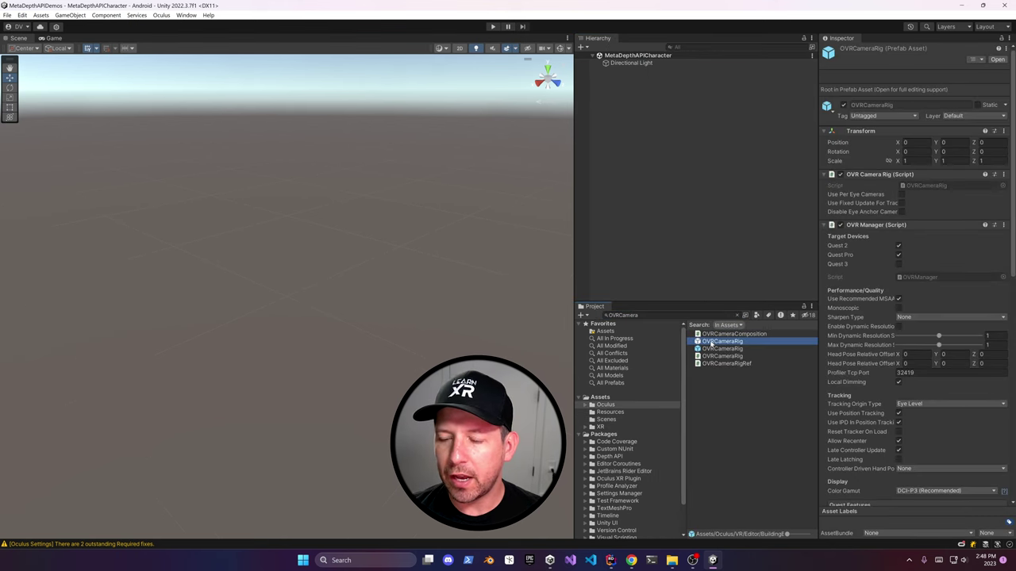
# Drag the OVRCameraRig prefab into the scene and expand TrackingSpace and both hand anchors.
pyautogui.click(717, 349)
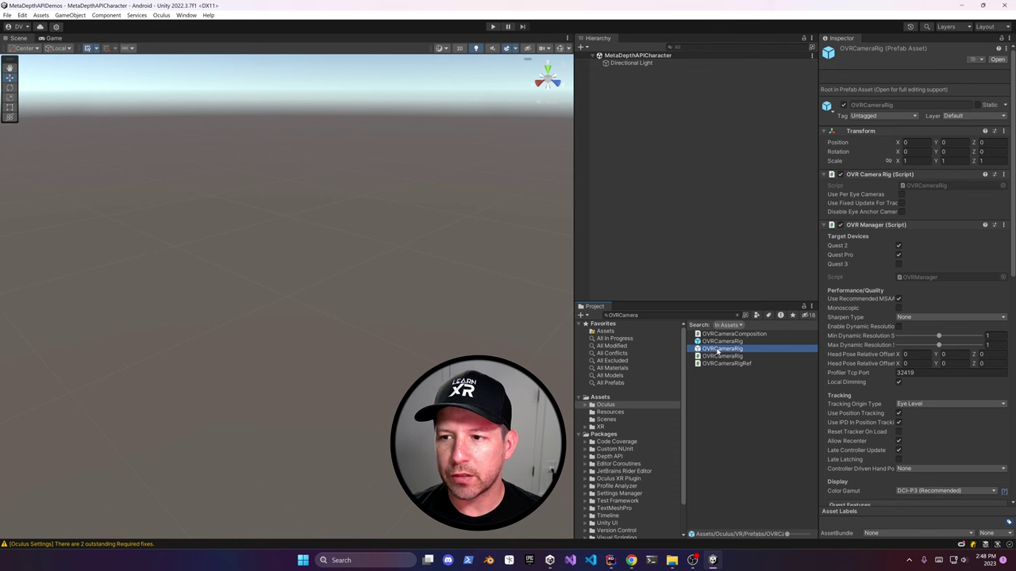
pyautogui.moveTo(718, 351); pyautogui.dragTo(680, 129)
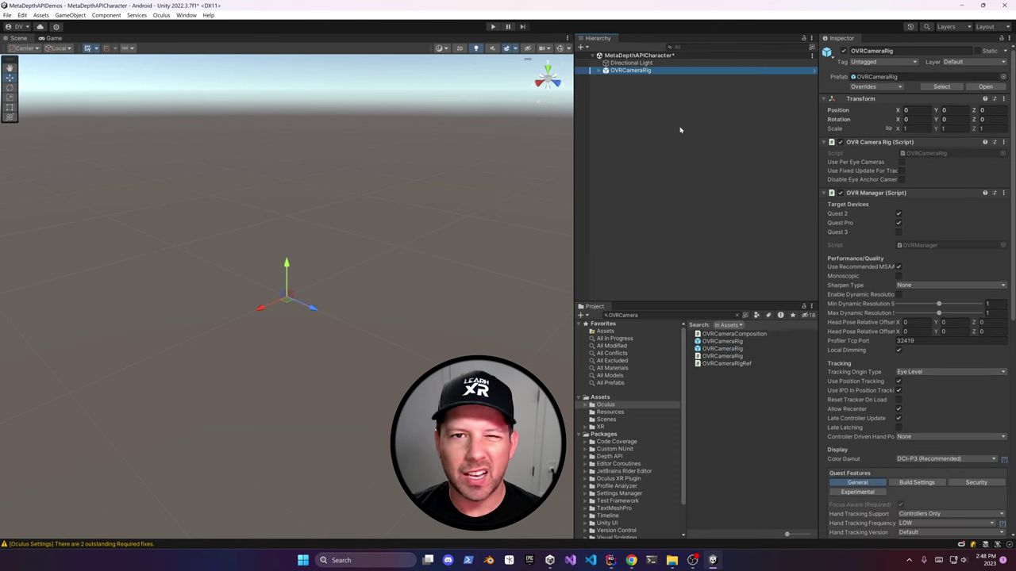
pyautogui.click(605, 78)
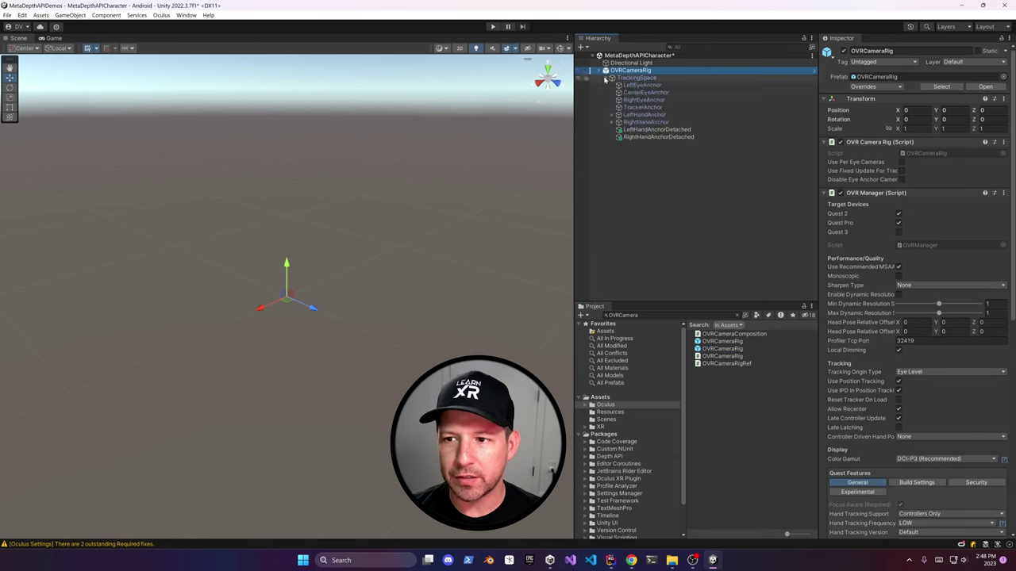
pyautogui.click(618, 114)
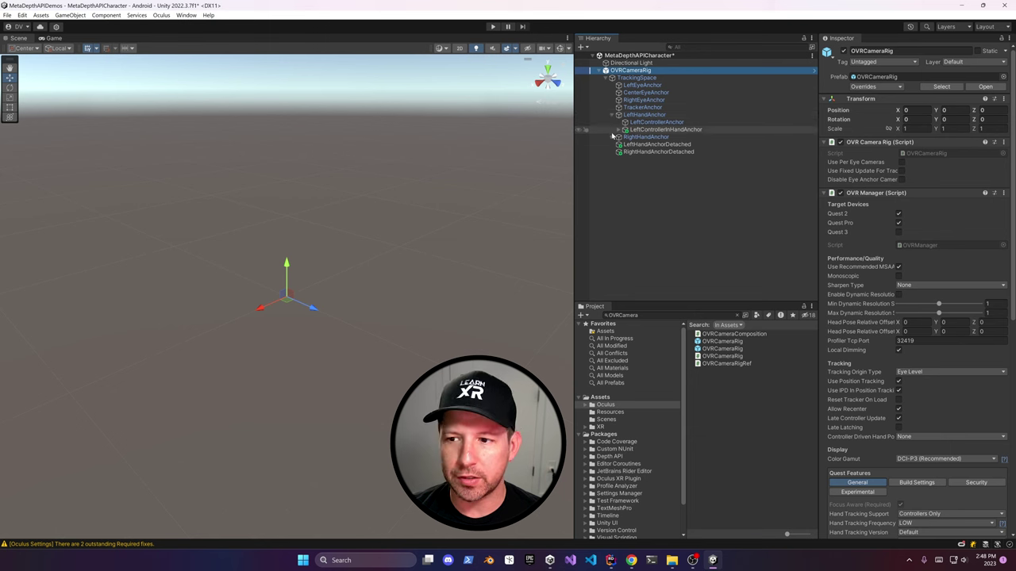
pyautogui.click(618, 137)
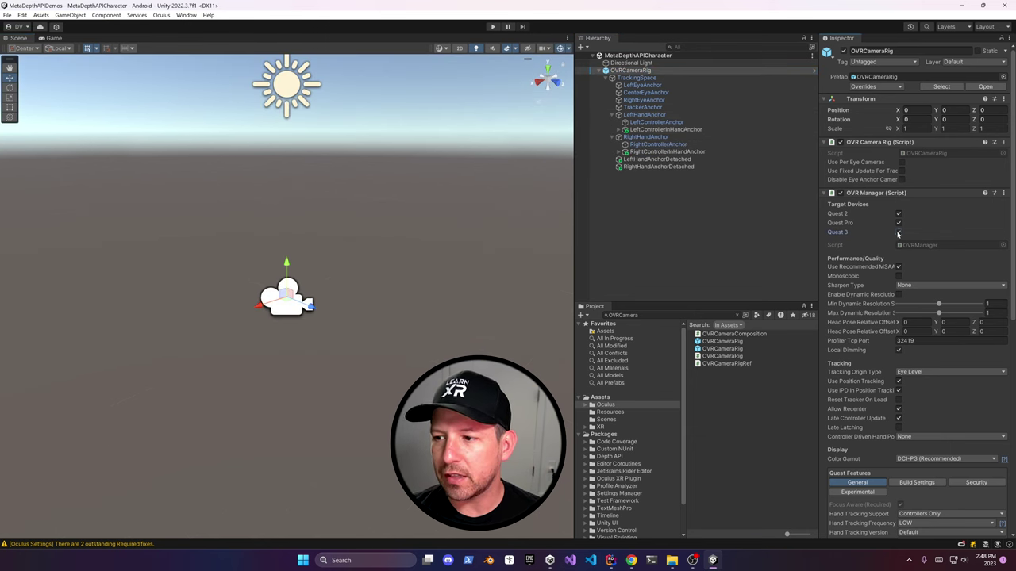
# Set Passthrough and Scene Support to Required and Hand Tracking to Controllers And Hands.
pyautogui.moveTo(1012, 218); pyautogui.dragTo(1006, 389)
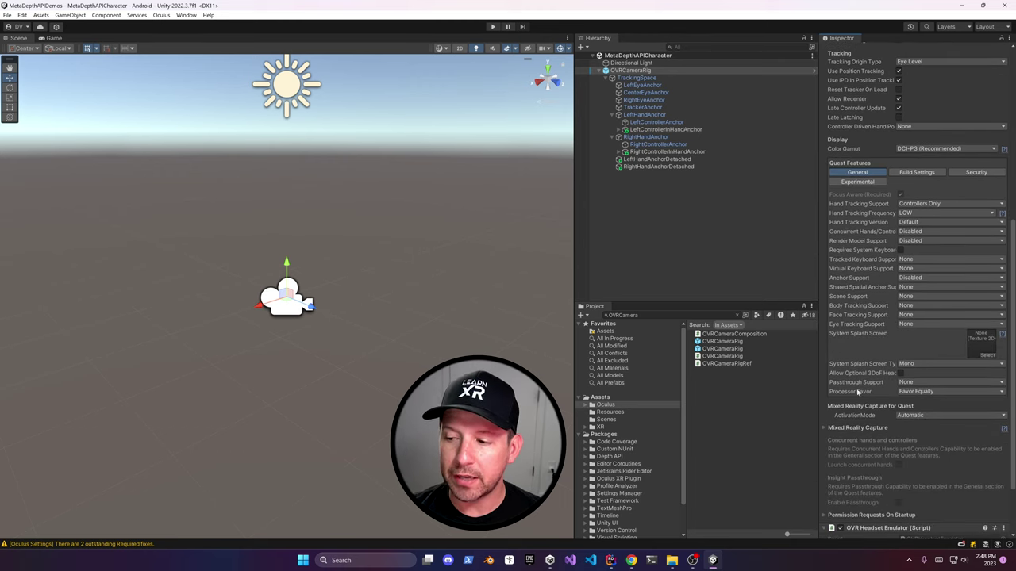
pyautogui.click(909, 383)
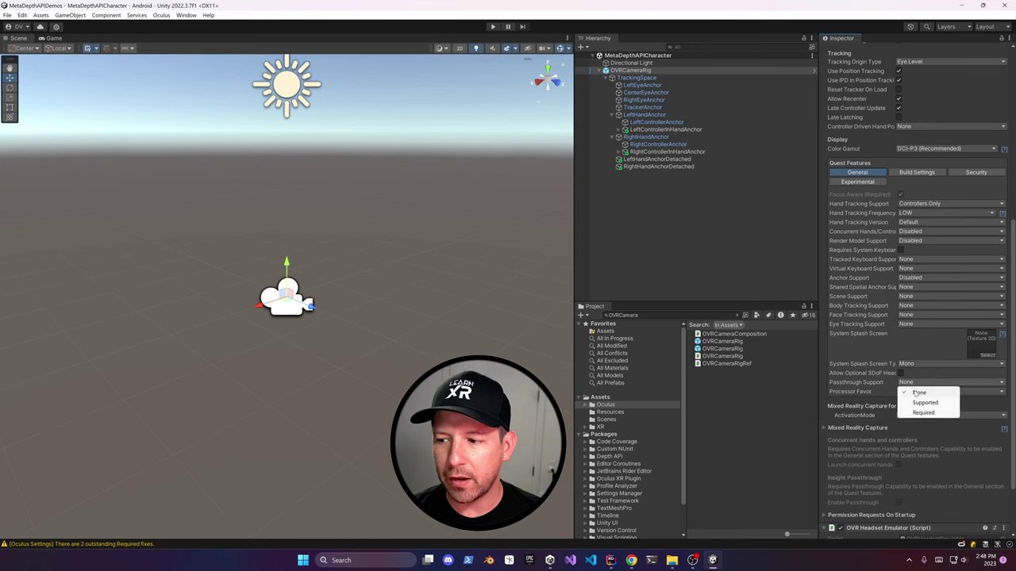
pyautogui.click(914, 412)
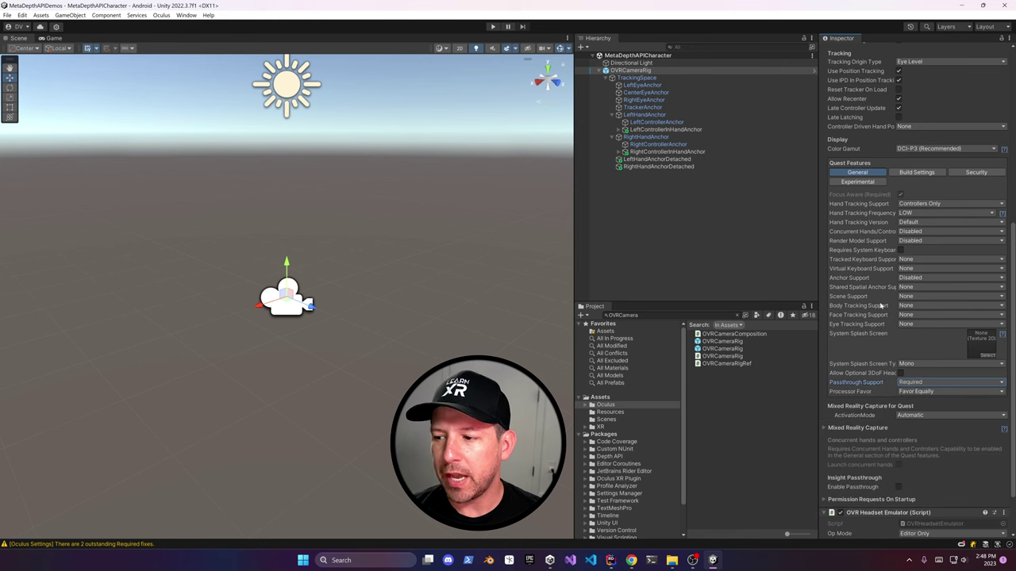
pyautogui.click(906, 296)
pyautogui.click(913, 329)
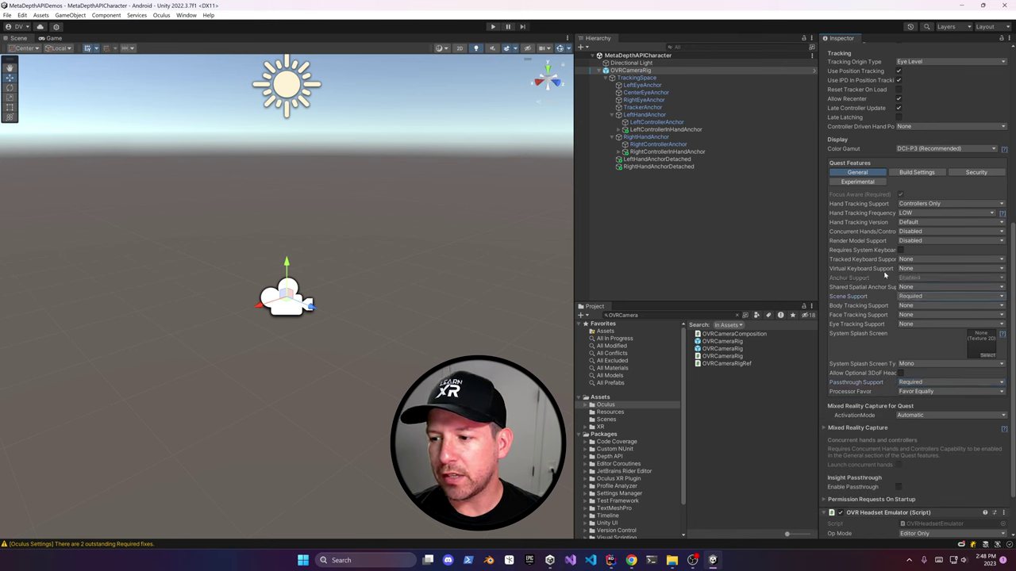
pyautogui.click(908, 206)
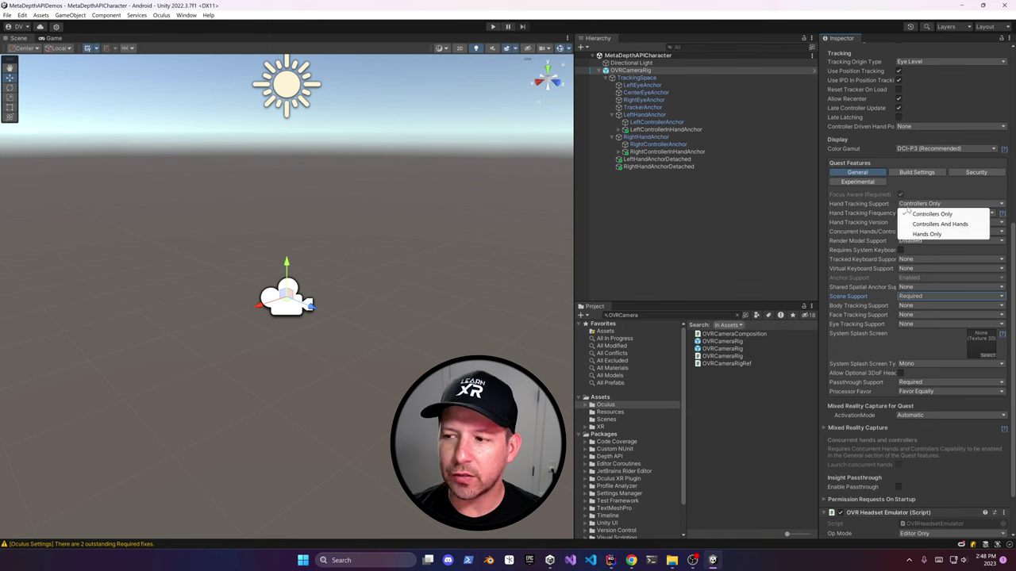
pyautogui.click(909, 223)
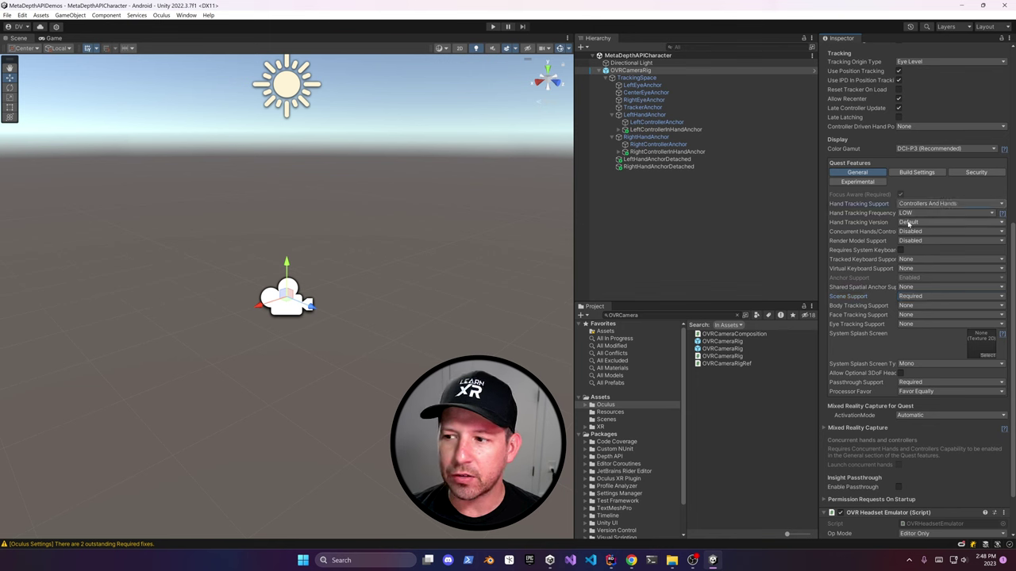
# Review the experimental Quest features, then fold the OVR Manager and OVR Camera Rig panels.
pyautogui.click(878, 183)
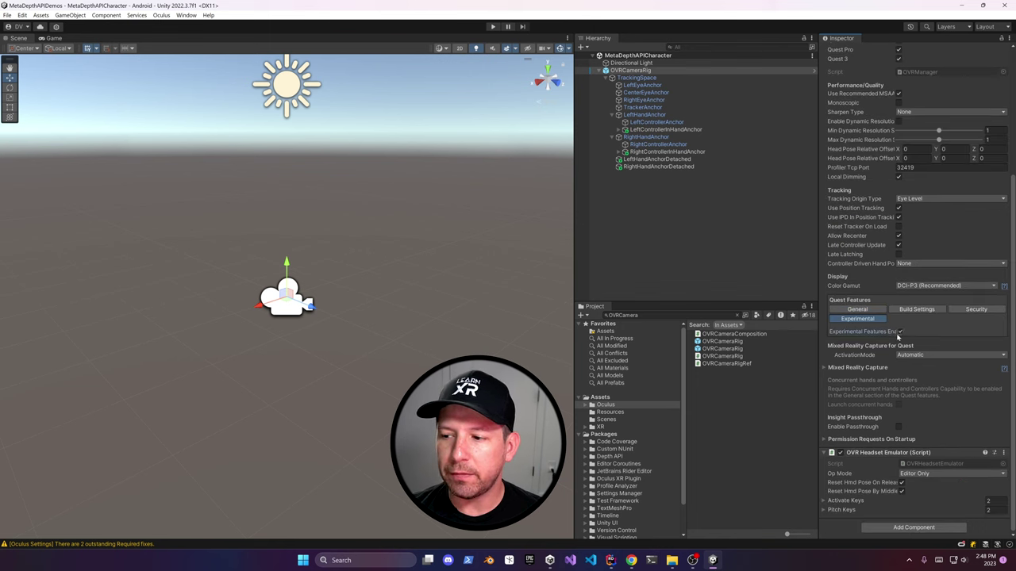
pyautogui.click(858, 309)
pyautogui.scroll(-5, 878, 320)
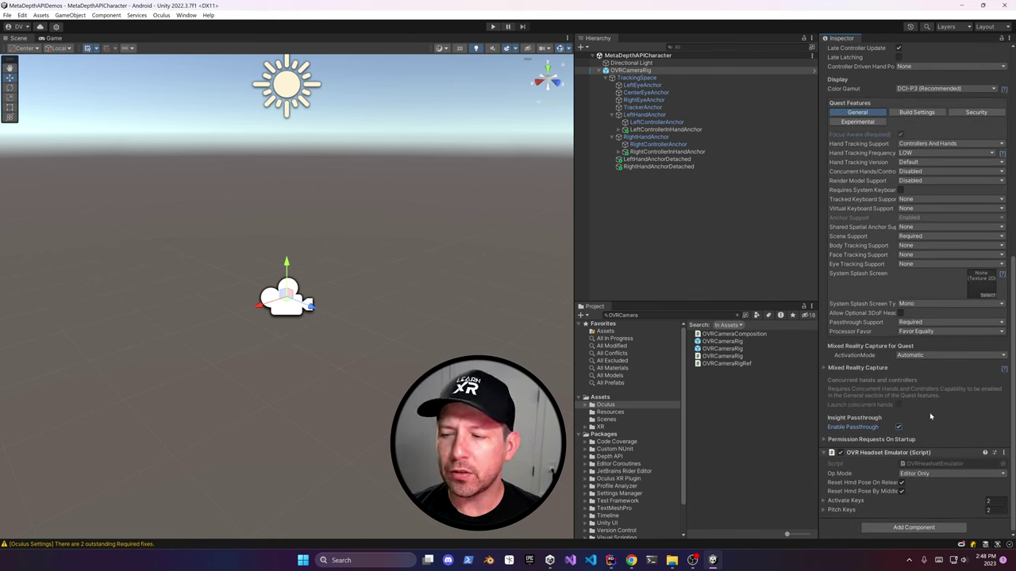
pyautogui.scroll(10, 931, 416)
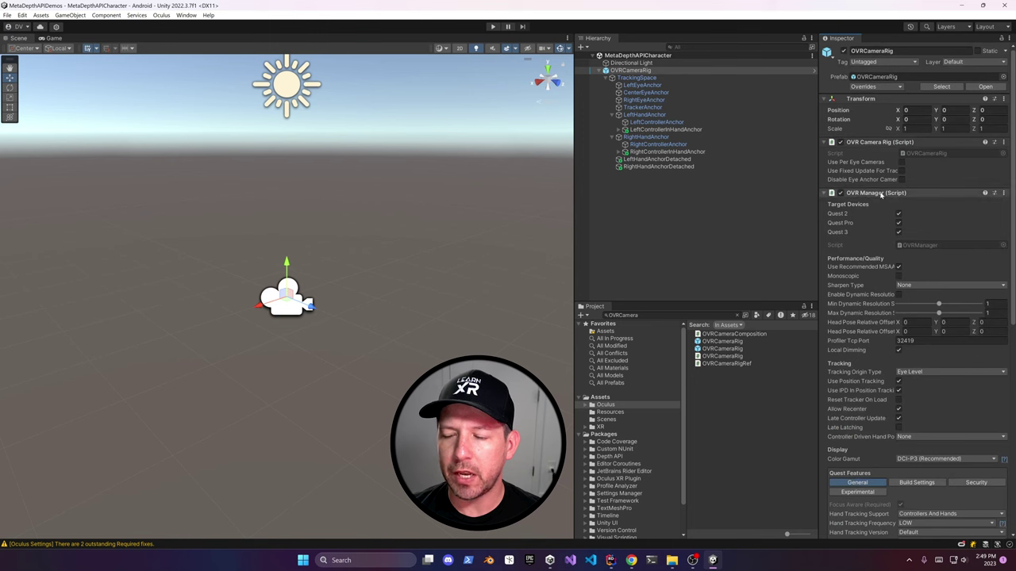
pyautogui.click(880, 194)
pyautogui.click(873, 142)
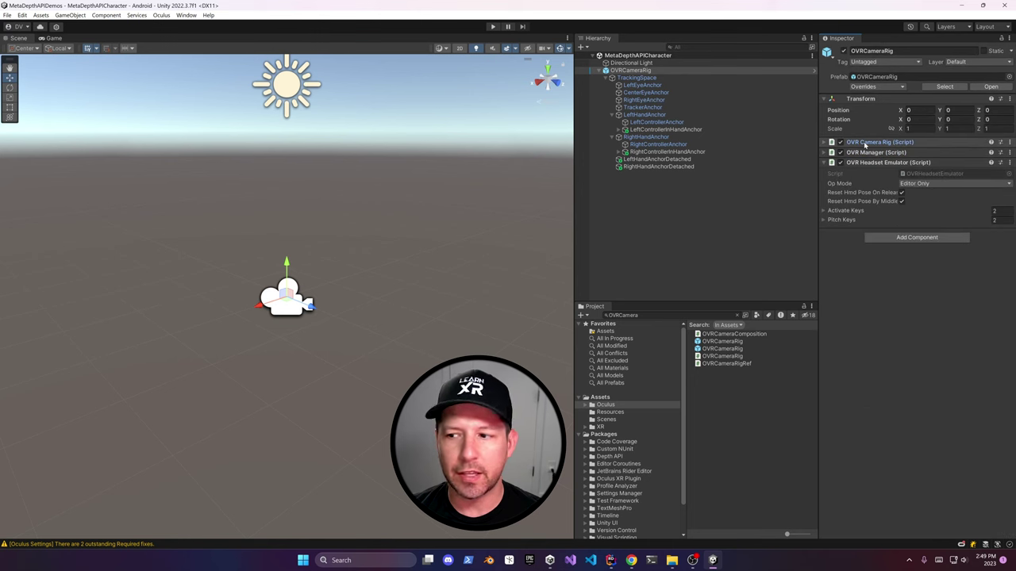
# Add an OVR Passthrough Layer component to the rig with placement set to Underlay.
pyautogui.click(906, 241)
pyautogui.write('OVRPa')
pyautogui.press('Return')
pyautogui.click(915, 267)
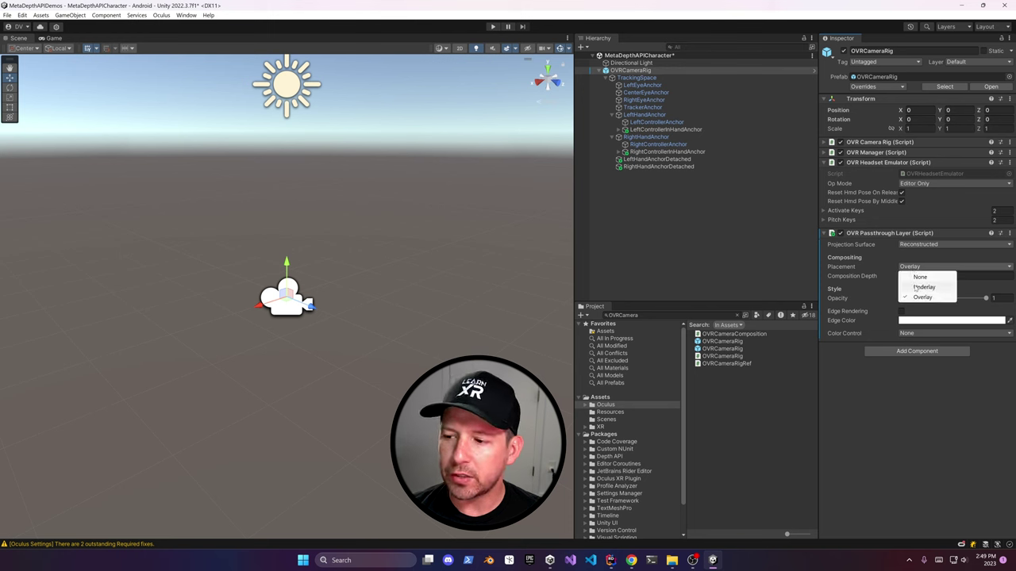
pyautogui.click(921, 287)
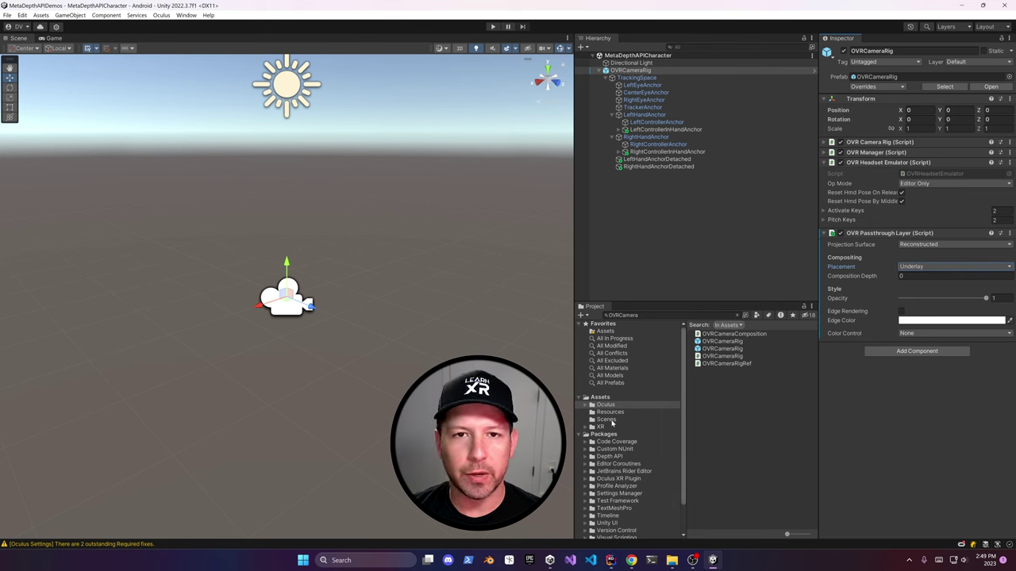
pyautogui.click(609, 457)
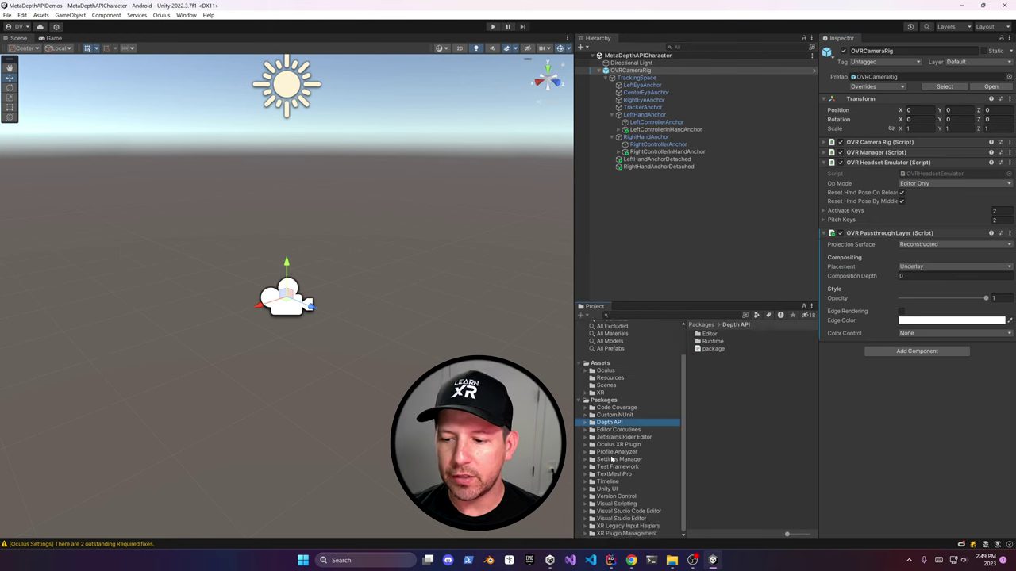
# Browse Depth API's Runtime/BIRP/StandardShaders and inspect the OcclusionParticleStandardUnlit and OcclusionStandard shaders.
pyautogui.click(583, 423)
pyautogui.click(592, 437)
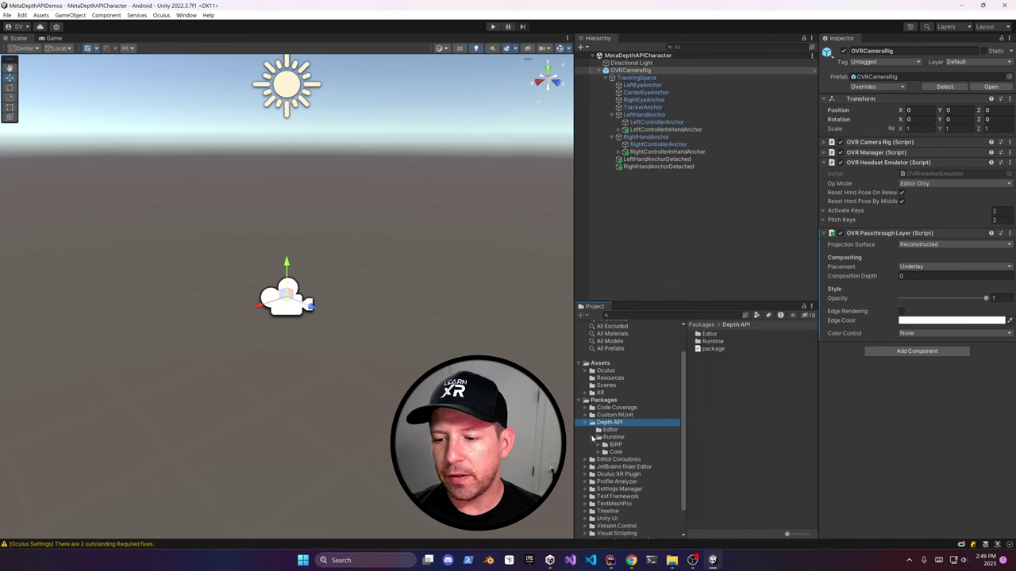
pyautogui.click(613, 415)
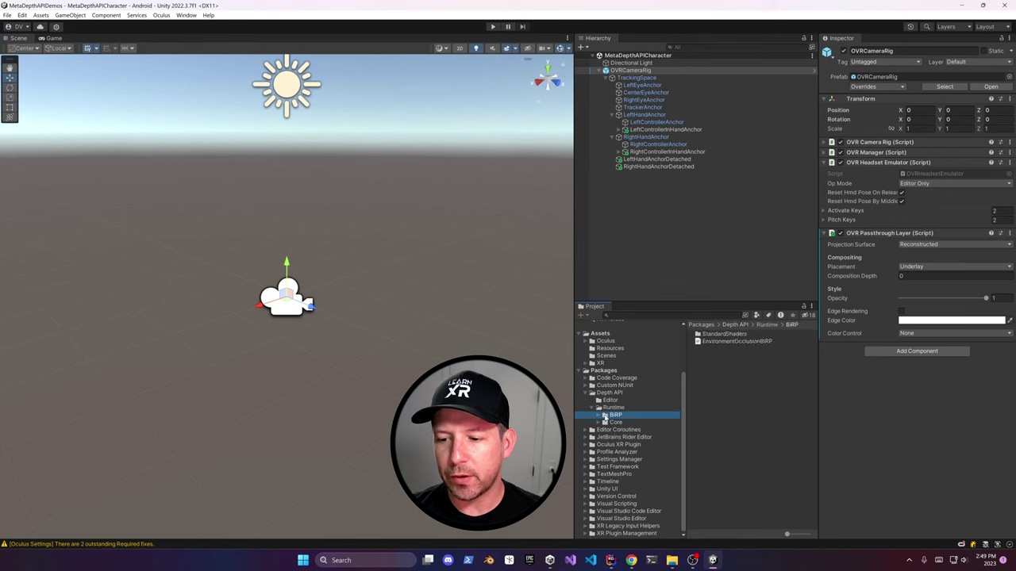
pyautogui.click(600, 415)
pyautogui.click(619, 422)
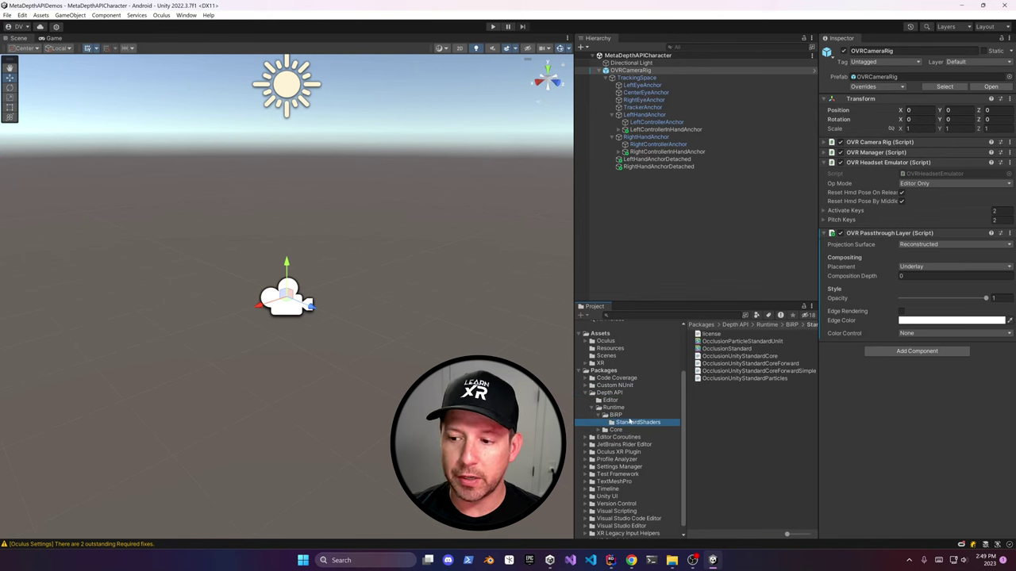
pyautogui.click(746, 342)
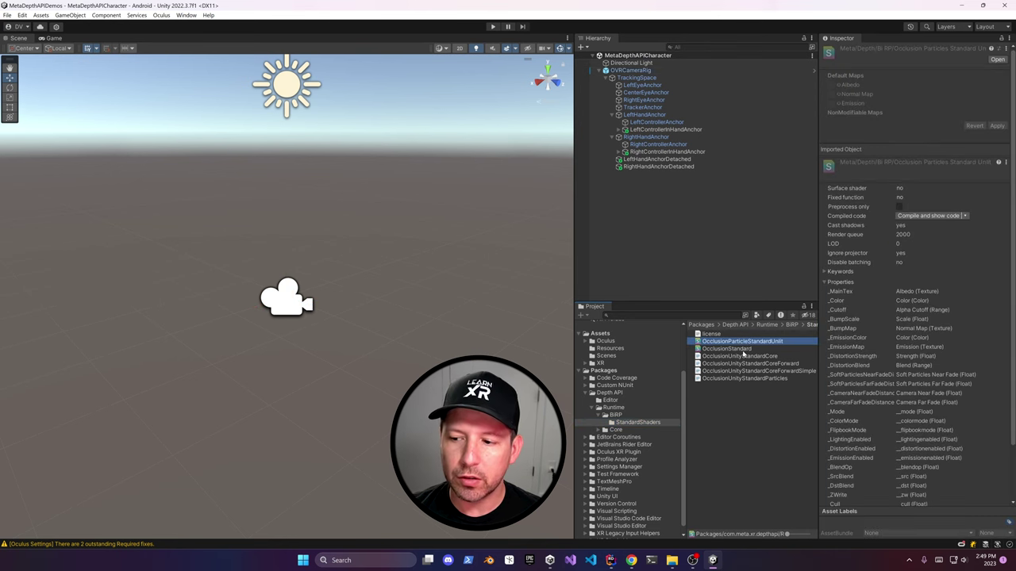
pyautogui.click(727, 349)
# Open Core > Prefabs to show EnvironmentDepthOcclusion and collapse the rig's child anchors.
pyautogui.click(599, 430)
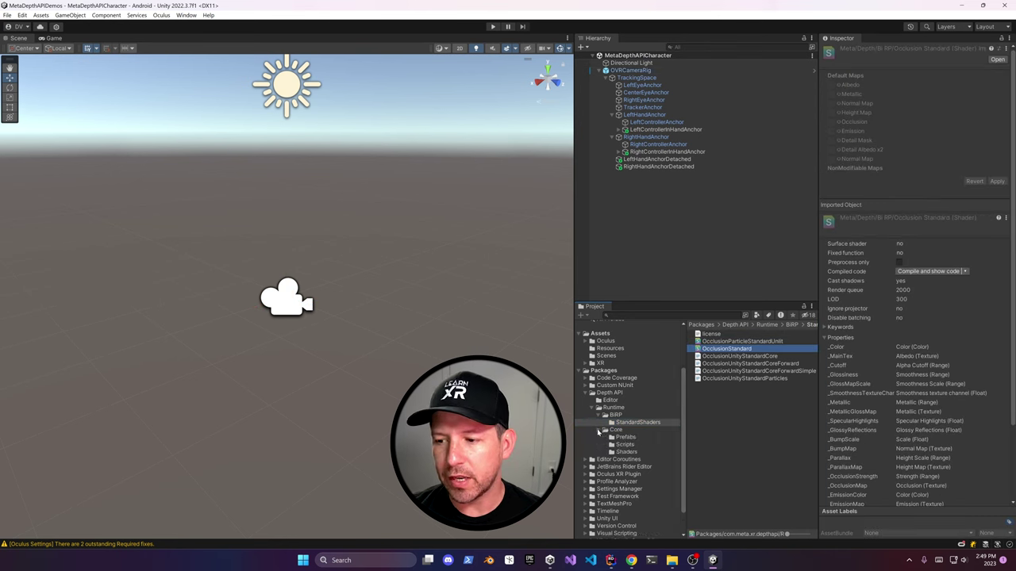
pyautogui.click(624, 438)
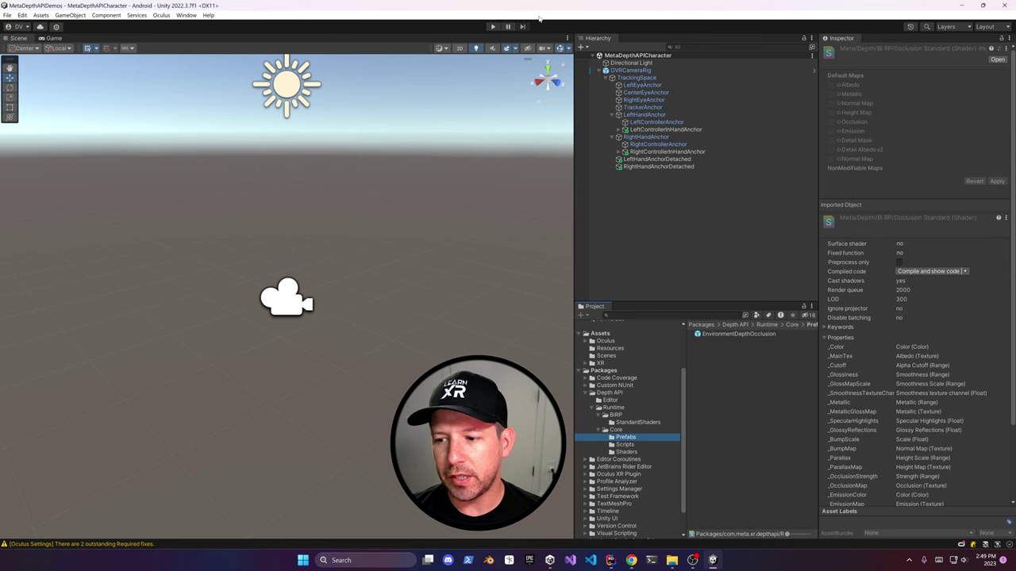
pyautogui.click(599, 70)
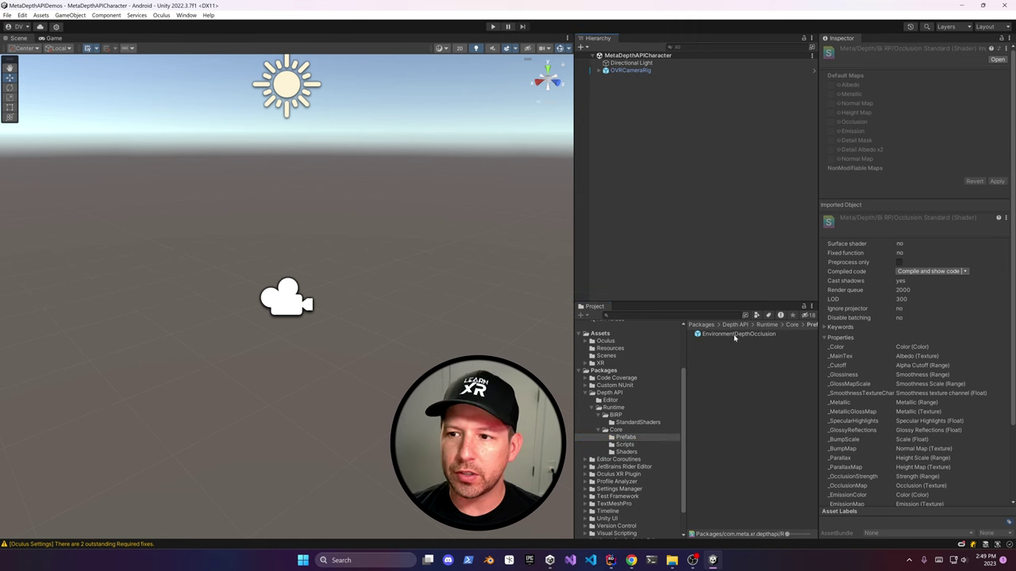
# Add the EnvironmentDepthOcclusion prefab to the scene and set its position to 0, 0, 0.
pyautogui.moveTo(639, 104); pyautogui.dragTo(637, 104)
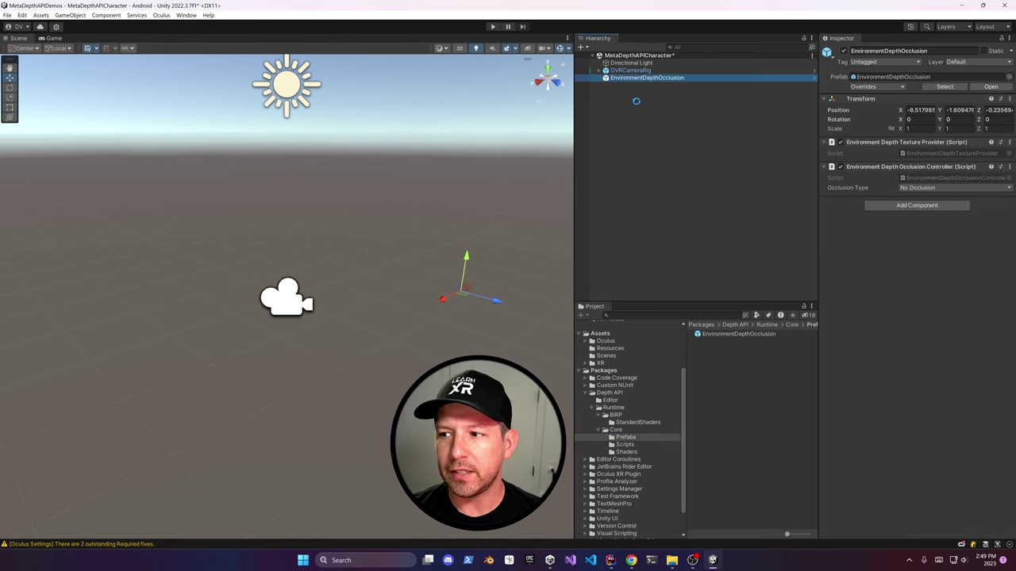
pyautogui.click(926, 111)
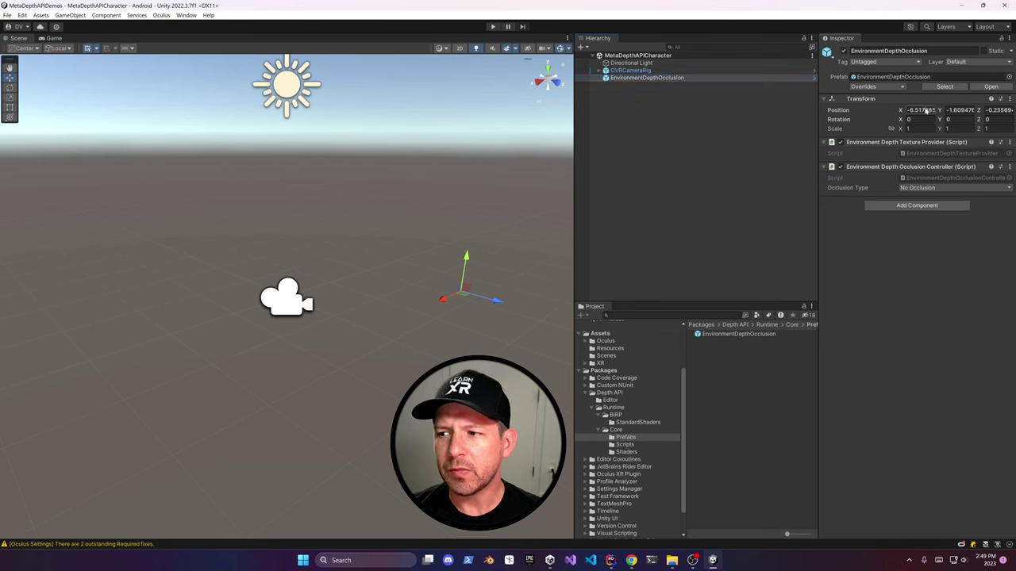
pyautogui.write('0')
pyautogui.press('Tab')
pyautogui.write('0')
pyautogui.press('Tab')
pyautogui.write('0')
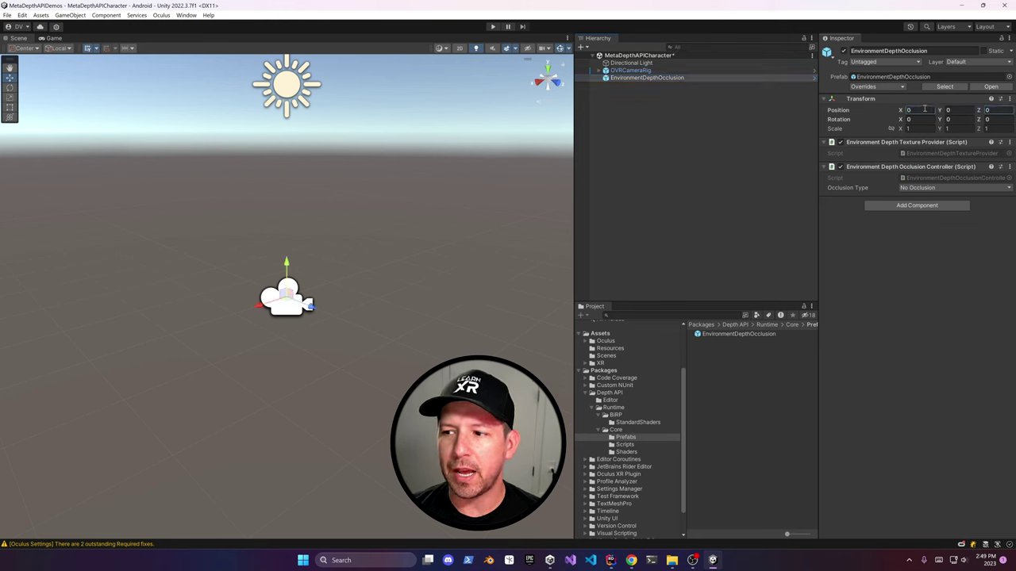
# Try Hard and Soft Occlusion as the occlusion type, then set it back to No Occlusion.
pyautogui.click(921, 187)
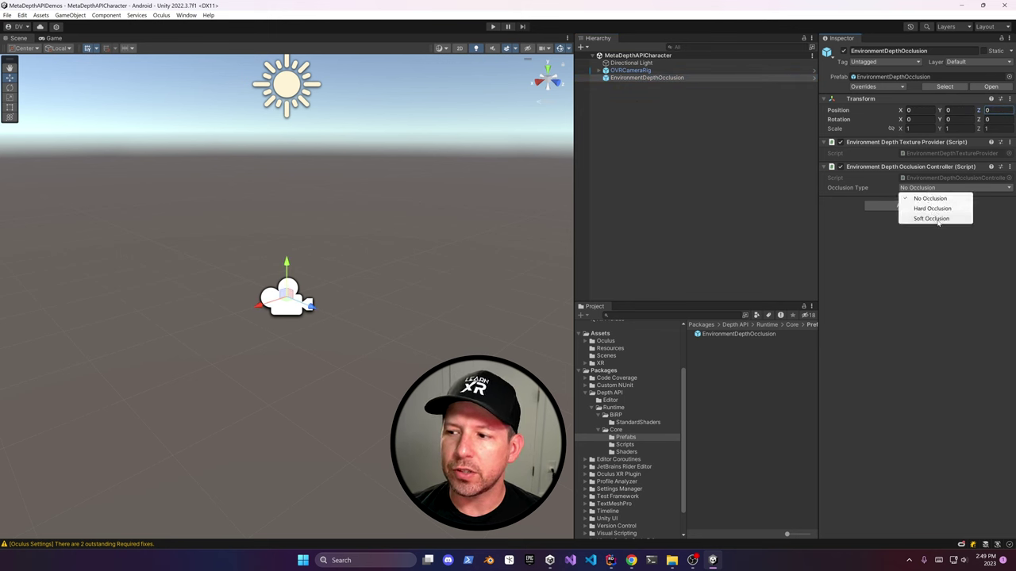
pyautogui.click(941, 209)
pyautogui.click(953, 188)
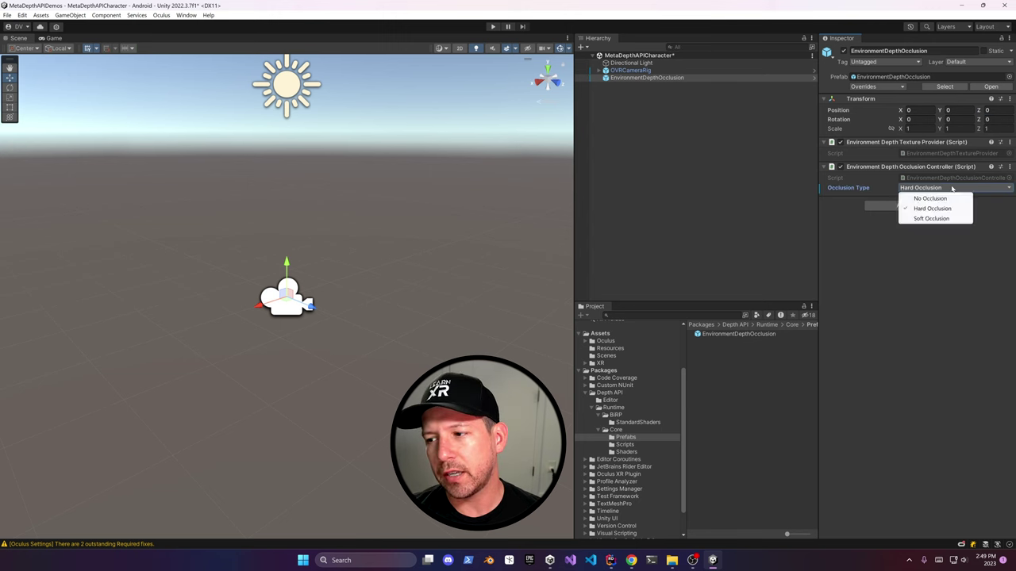
pyautogui.click(950, 218)
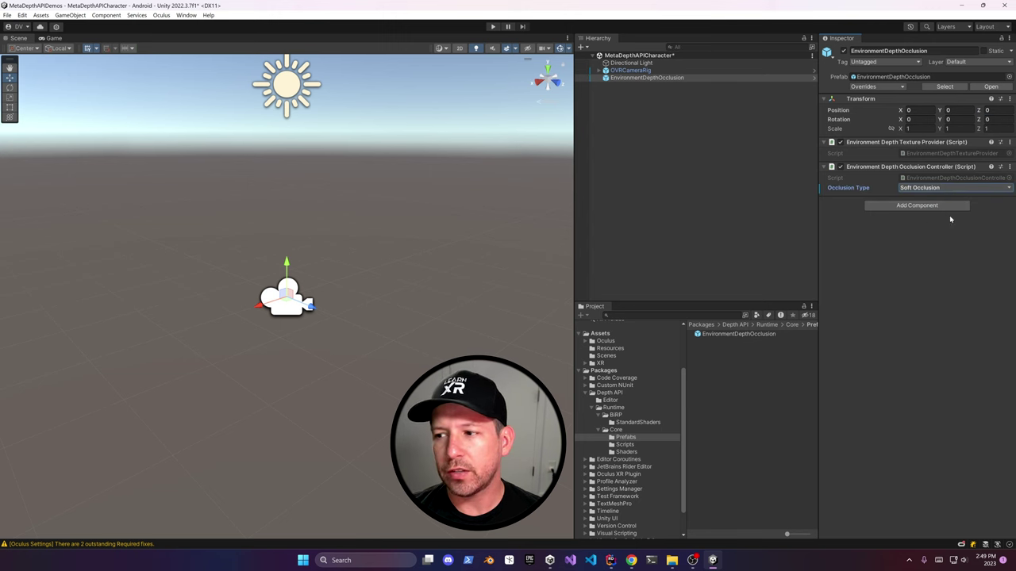
pyautogui.click(953, 190)
pyautogui.click(949, 199)
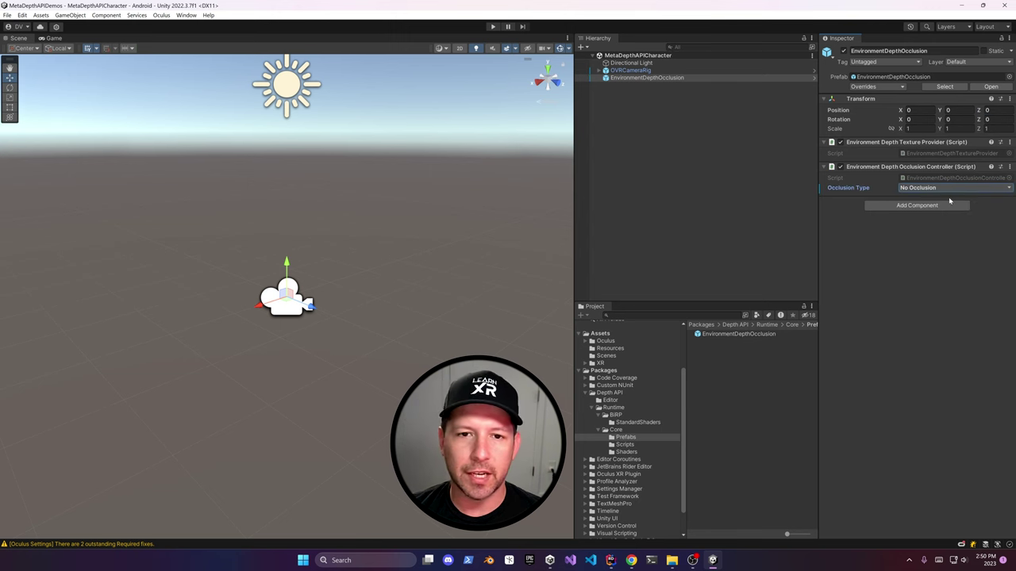
pyautogui.click(280, 45)
pyautogui.click(187, 15)
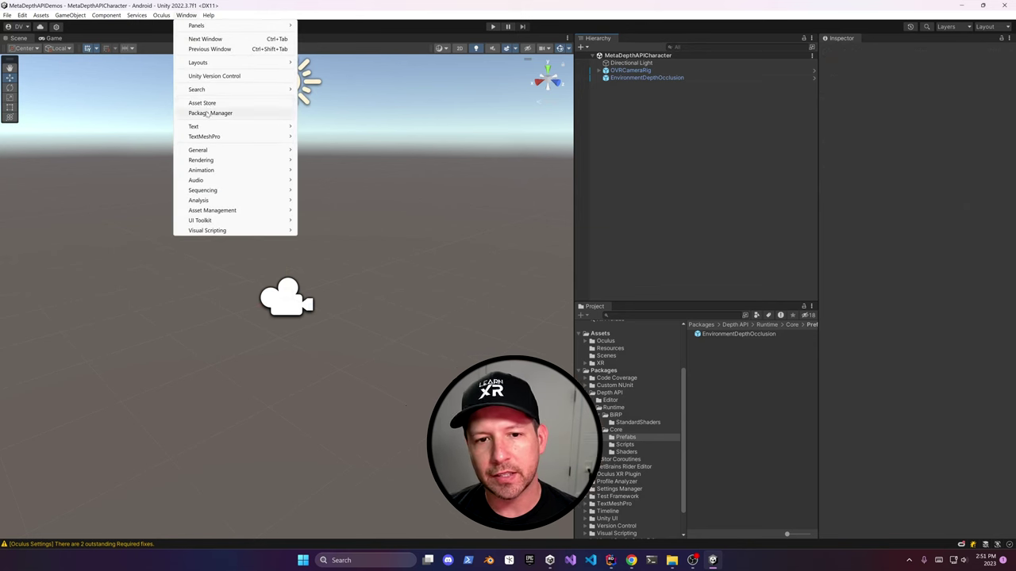
# Find the Robot Hero package in Package Manager by searching 'Robot', then review its releases, screenshots and overview.
pyautogui.click(208, 112)
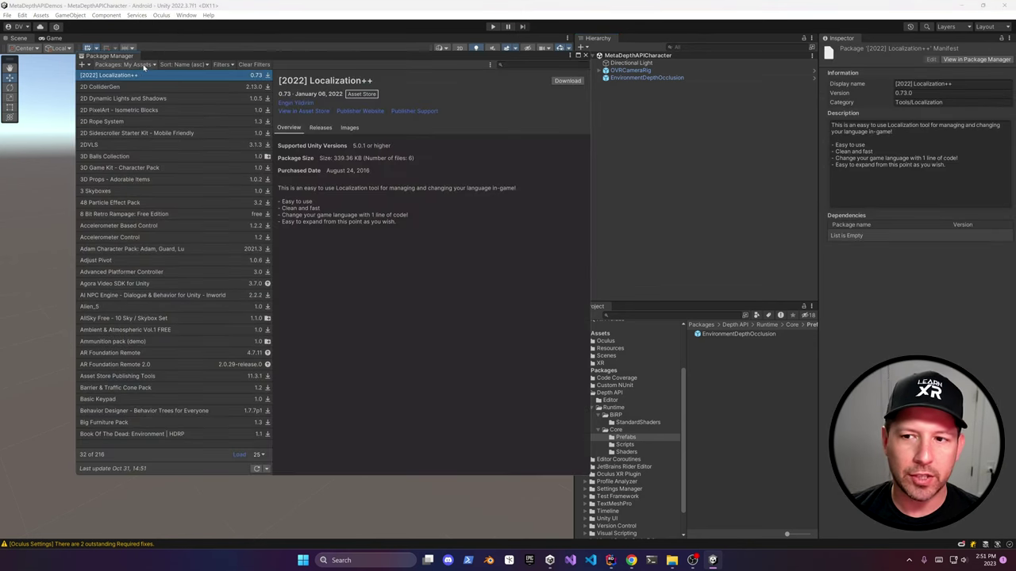
pyautogui.click(523, 66)
pyautogui.write('Robot')
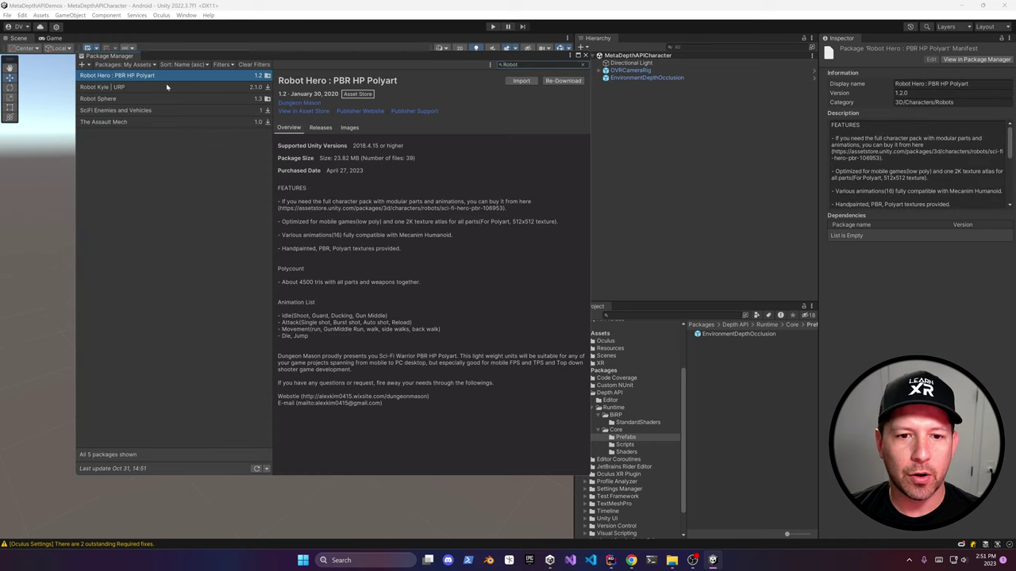
pyautogui.click(321, 128)
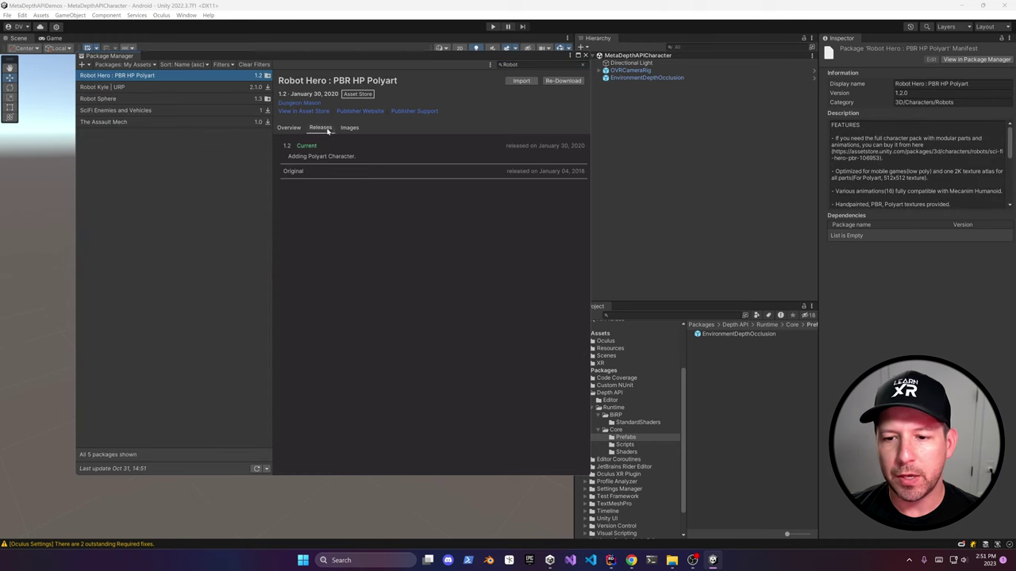
pyautogui.click(350, 128)
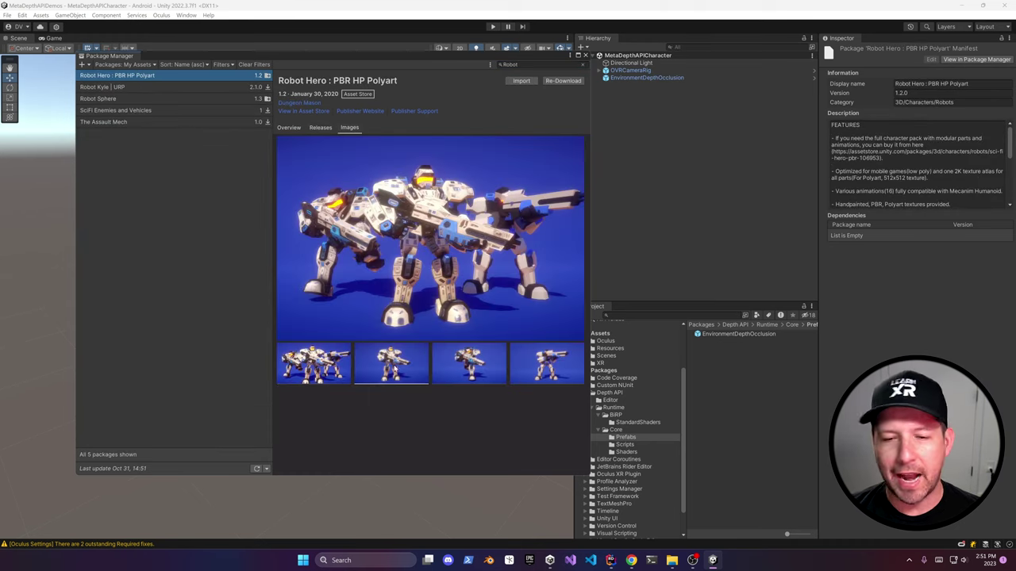
pyautogui.click(391, 364)
pyautogui.click(288, 128)
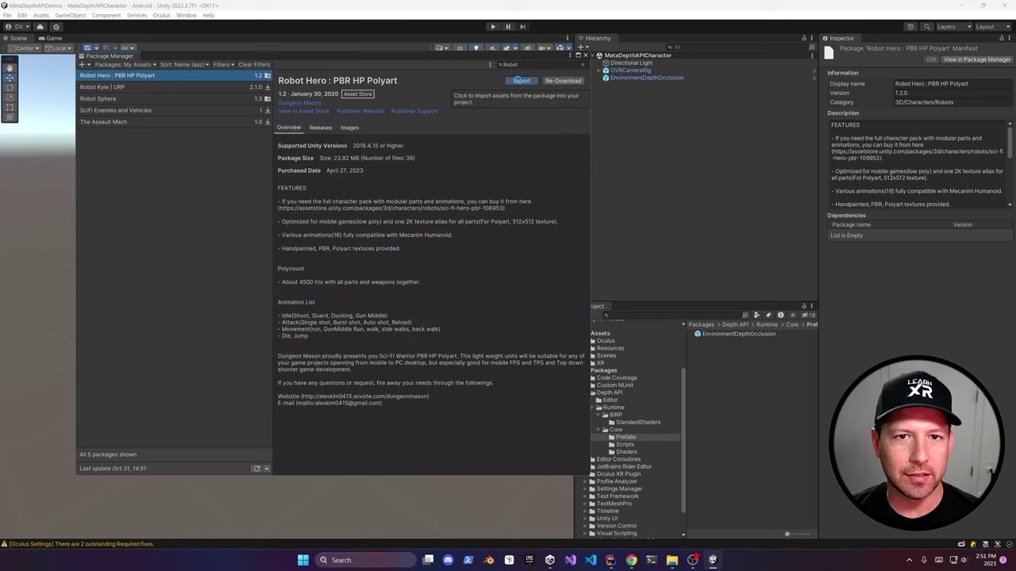
# Import all package files, close Package Manager, and expand the new SciFiWarriorPBRHPPolyart folder.
pyautogui.click(521, 81)
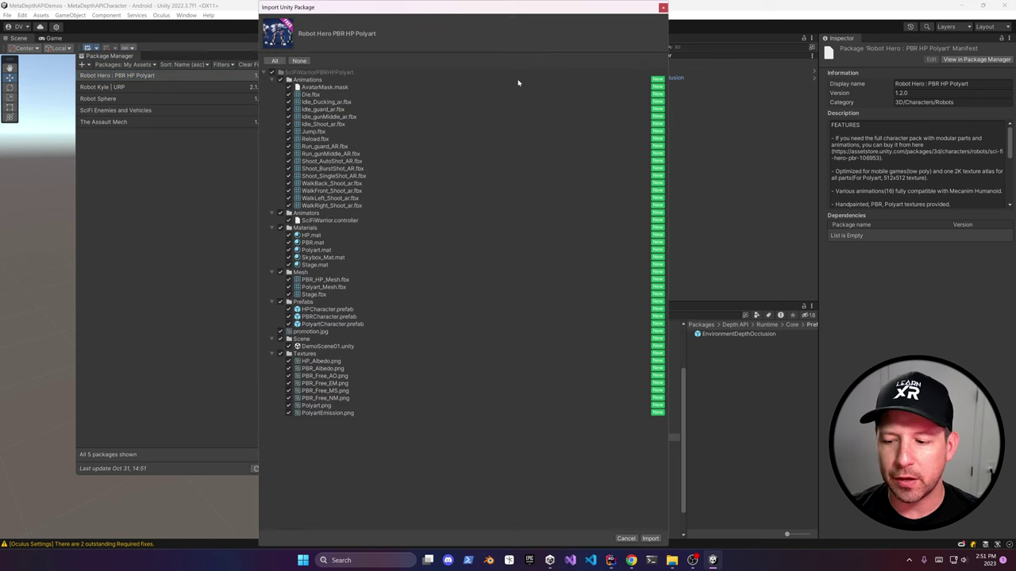
pyautogui.click(652, 539)
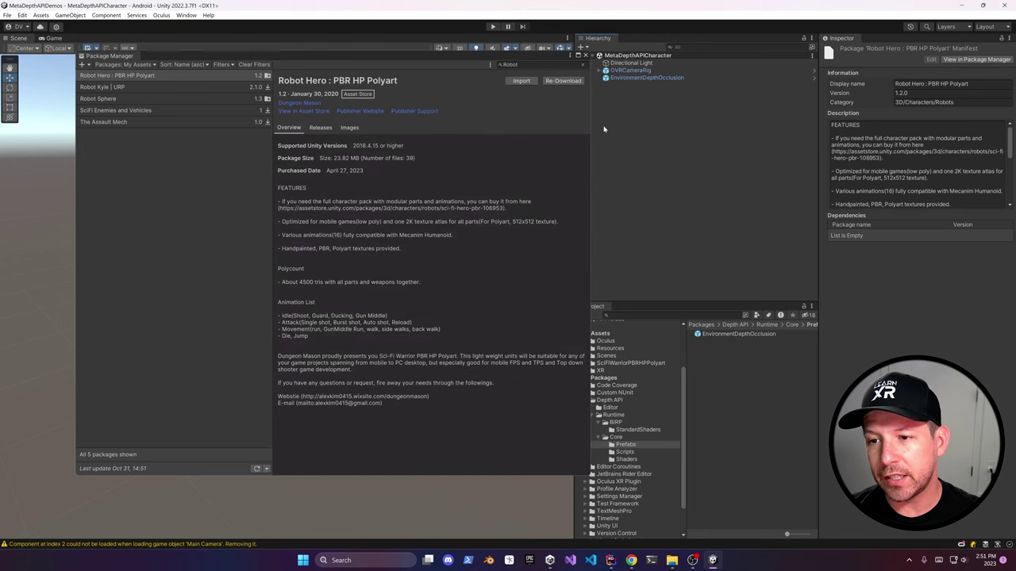
pyautogui.click(584, 55)
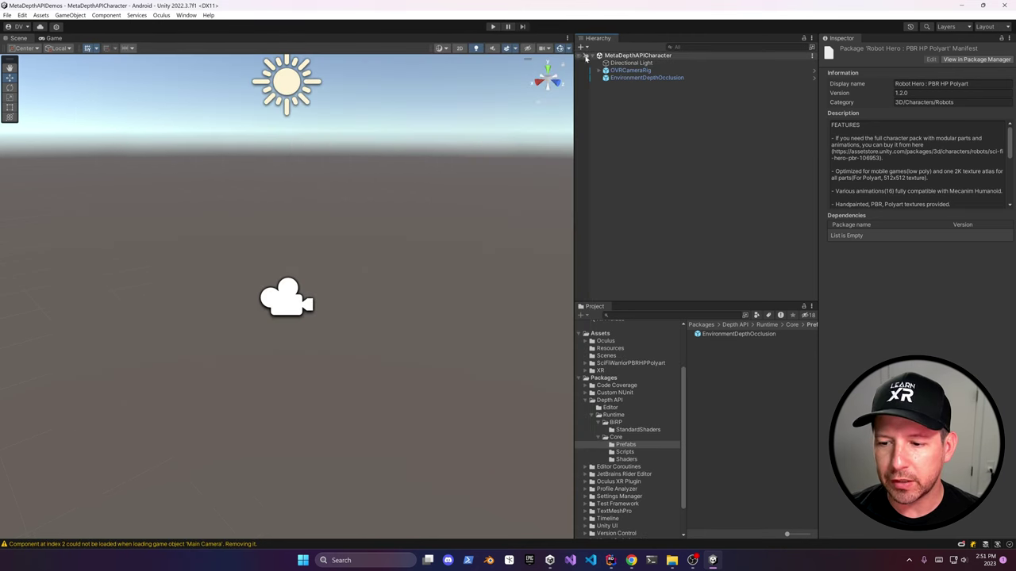
pyautogui.click(592, 364)
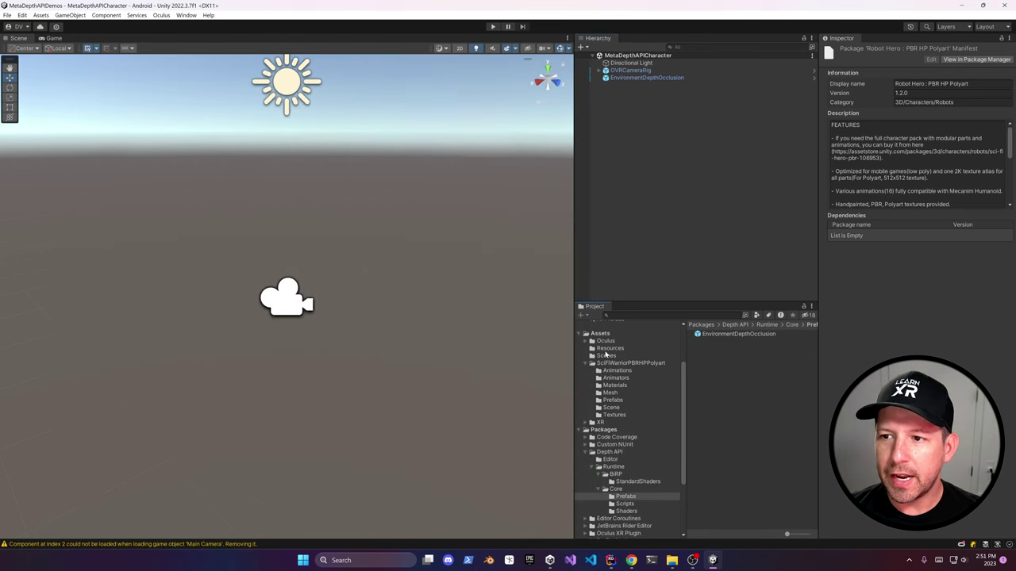
# Create a ThirdParty folder in Assets and expand it to show the robot pack.
pyautogui.rightClick(600, 333)
pyautogui.moveTo(724, 77)
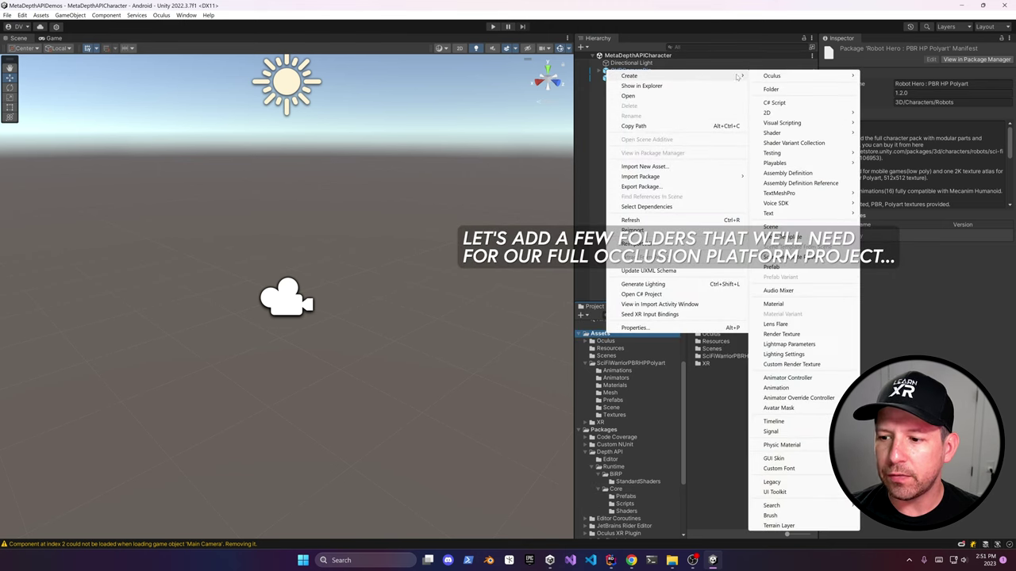
pyautogui.click(767, 89)
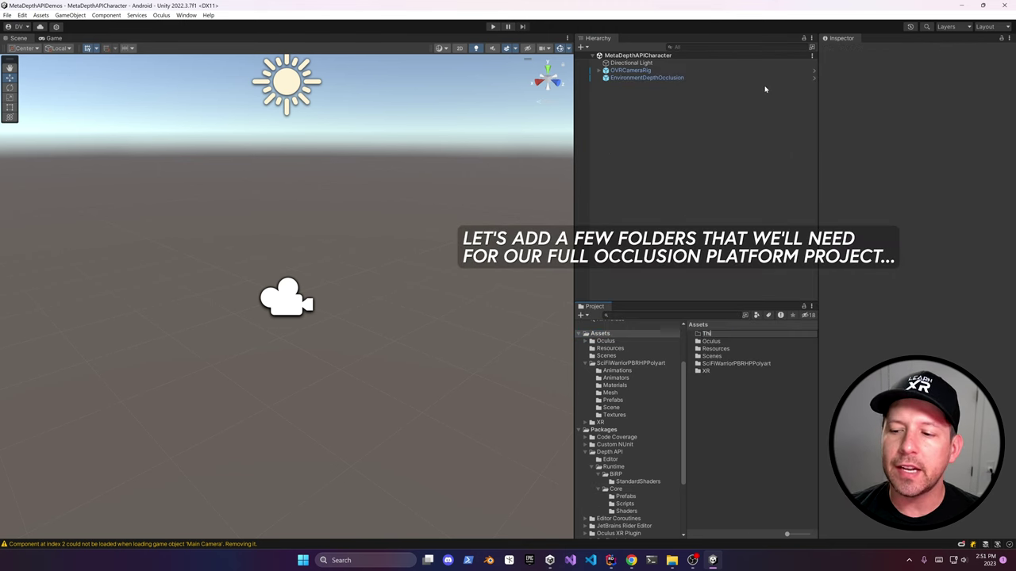
pyautogui.write('ThirdParty')
pyautogui.press('Return')
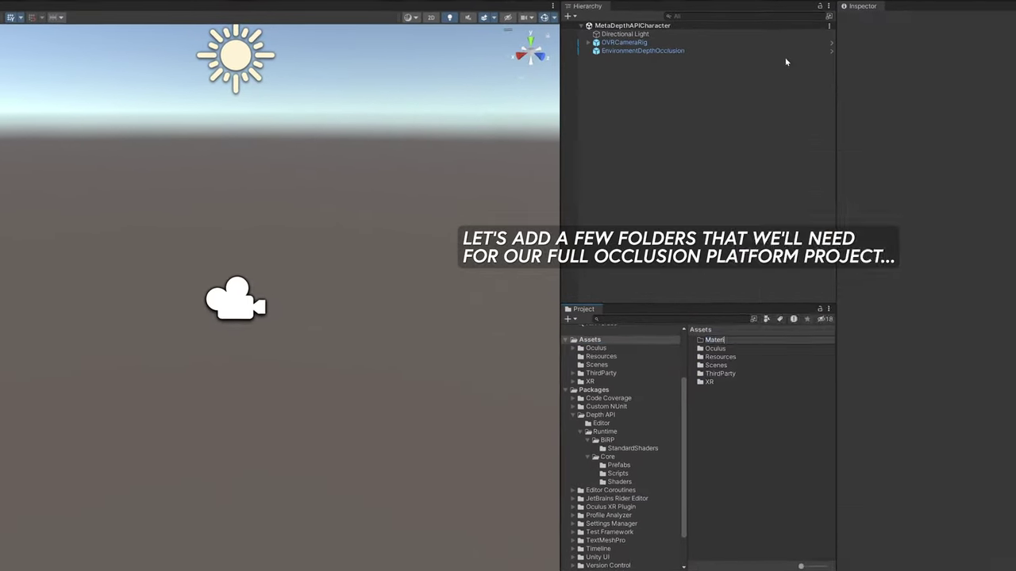
pyautogui.rightClick(771, 397)
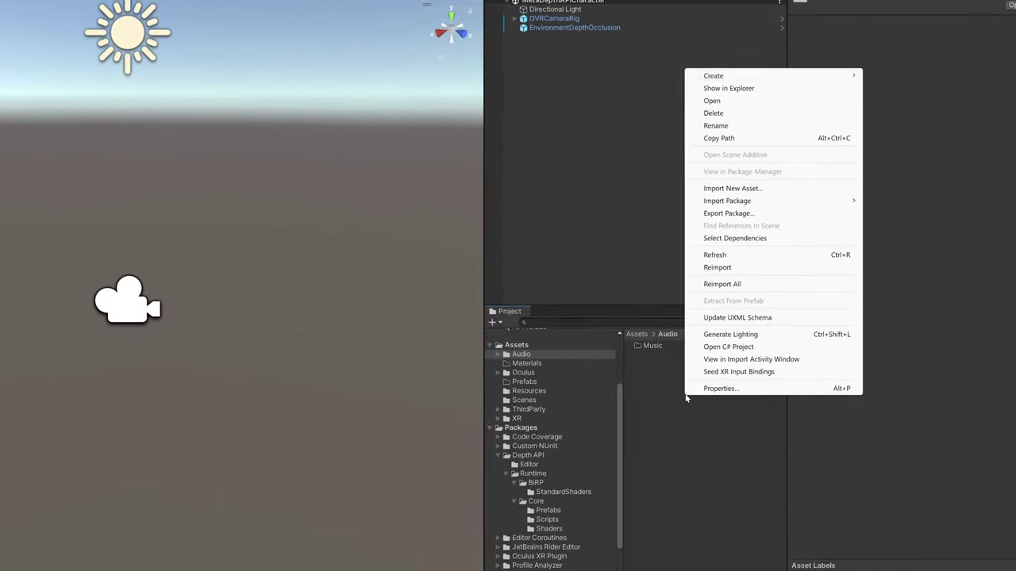
pyautogui.click(565, 395)
pyautogui.click(501, 385)
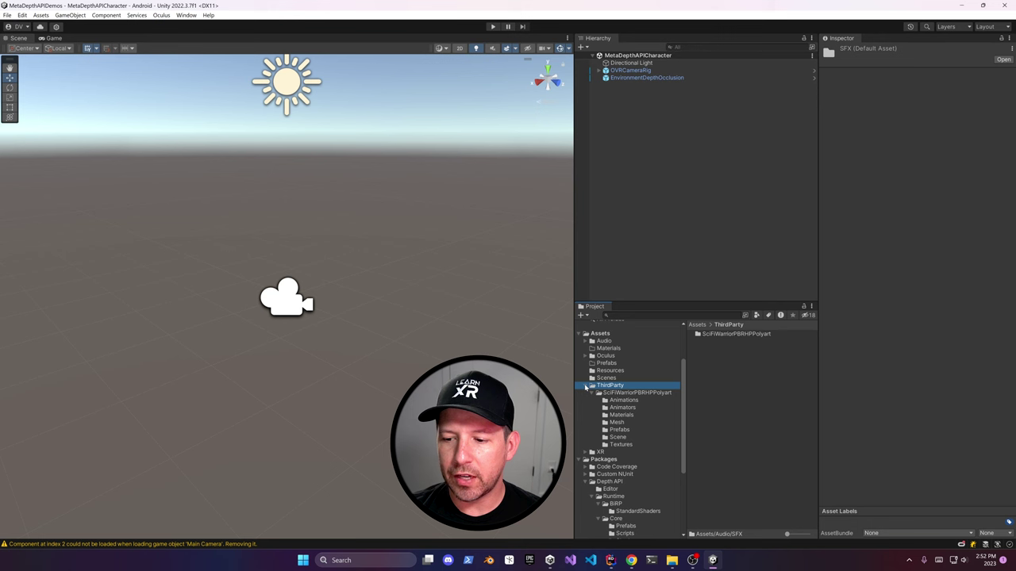
# Preview the PBRCharacter, HPCharacter and PolyartCharacter prefabs in an enlarged Inspector, then add PBRCharacter to the scene.
pyautogui.click(619, 430)
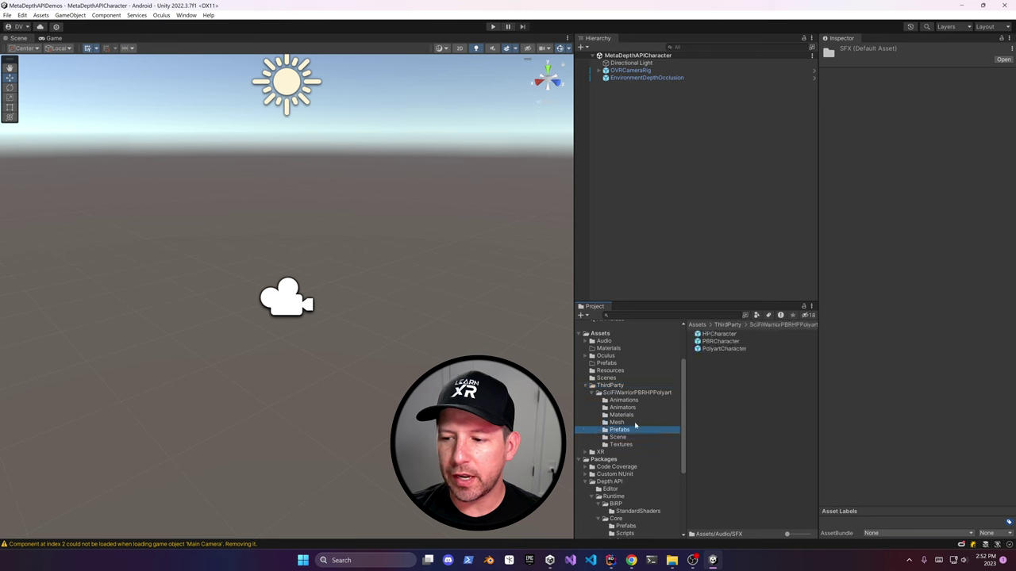
pyautogui.click(713, 342)
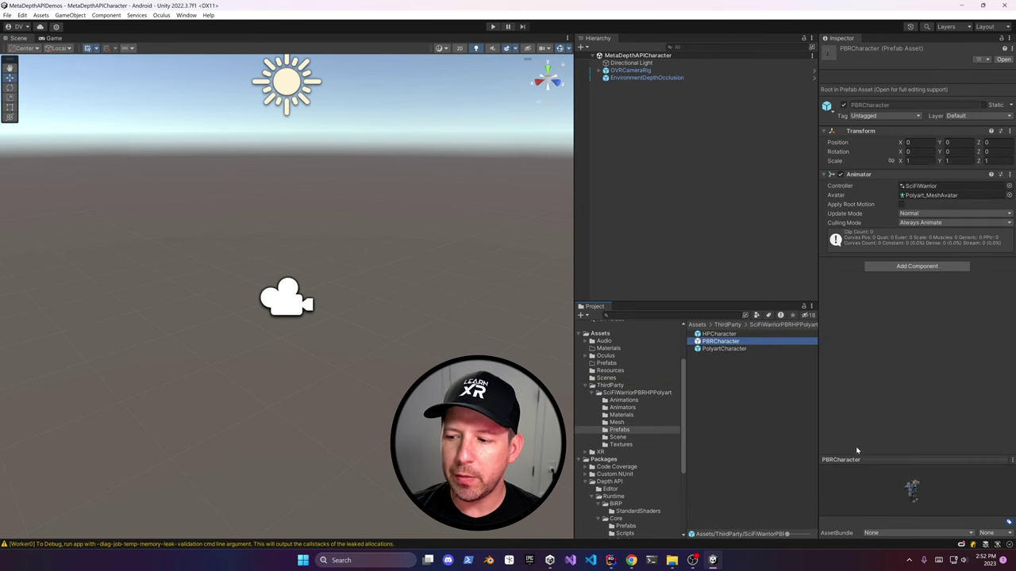
pyautogui.moveTo(857, 451); pyautogui.dragTo(853, 300)
pyautogui.moveTo(900, 423); pyautogui.dragTo(826, 412)
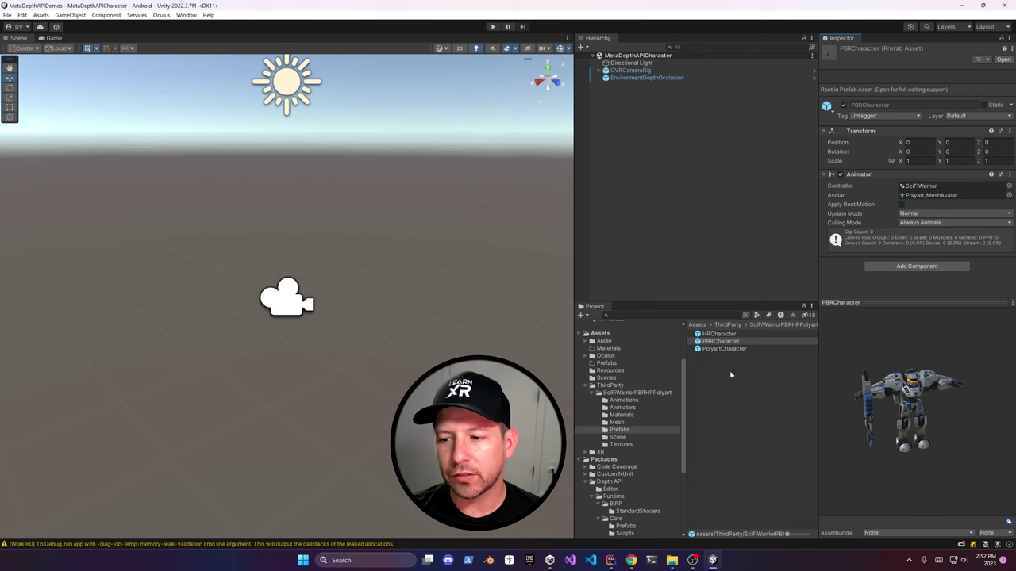
pyautogui.click(718, 334)
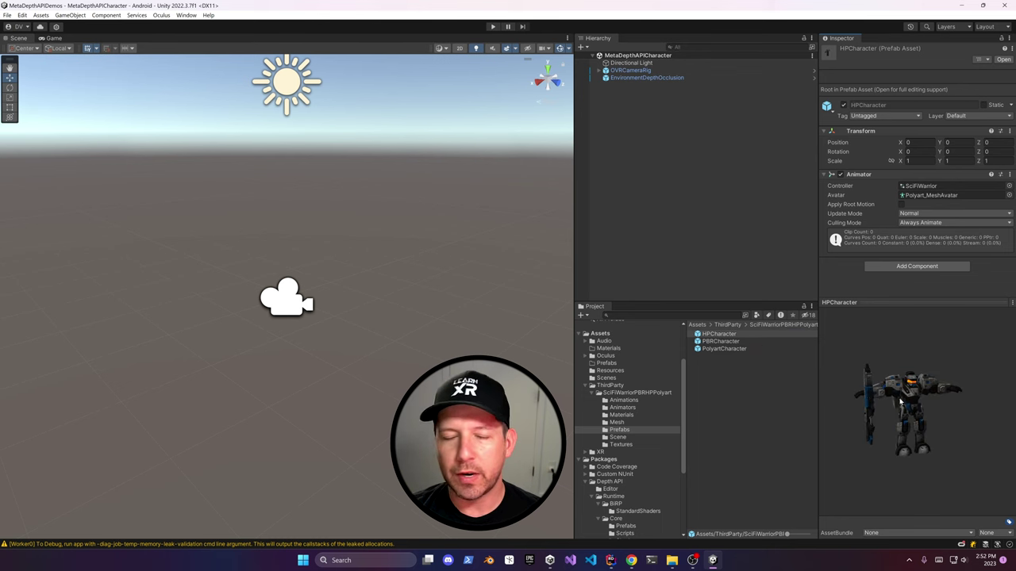
pyautogui.moveTo(861, 436); pyautogui.dragTo(940, 419)
pyautogui.click(724, 349)
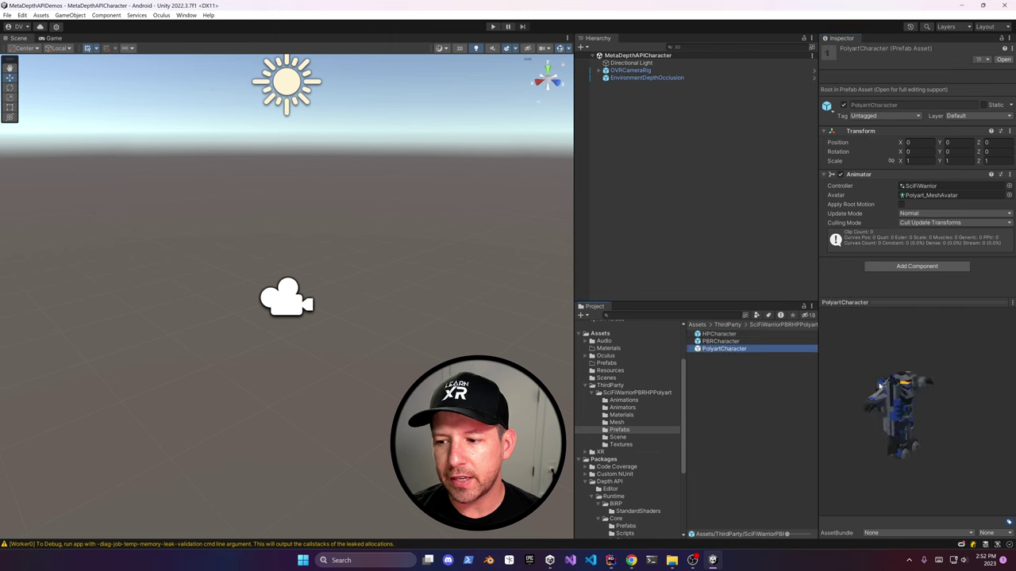
pyautogui.moveTo(720, 341); pyautogui.dragTo(687, 193)
# Place the robot at Position Z 0.5, scale it to 0.2, and rotate it 180 on Y.
pyautogui.keyDown('alt'); pyautogui.moveTo(396, 214); pyautogui.dragTo(341, 295); pyautogui.keyUp('alt')
pyautogui.scroll(5, 377, 295)
pyautogui.moveTo(956, 110); pyautogui.dragTo(953, 106)
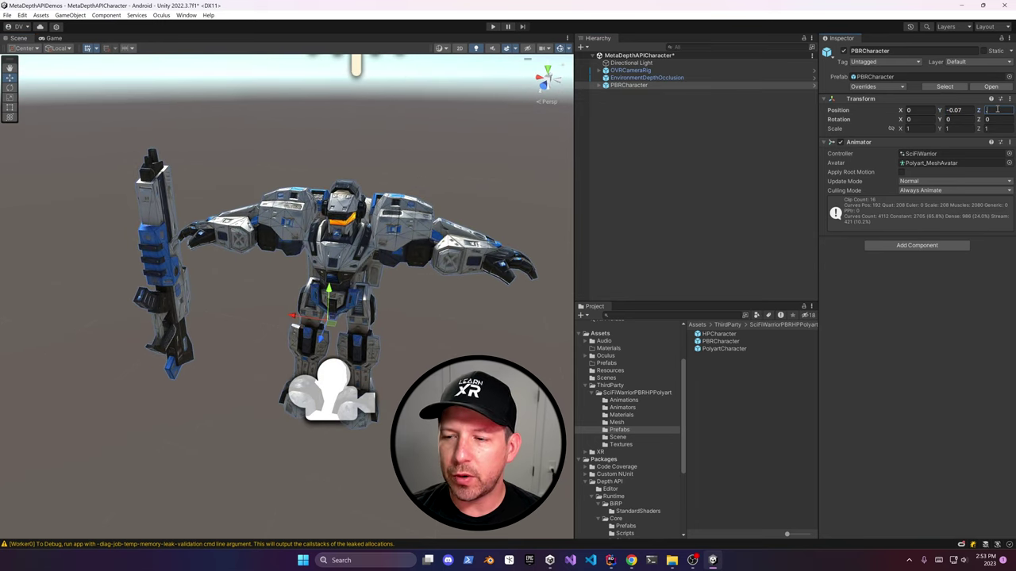
pyautogui.write('0.5')
pyautogui.click(909, 129)
pyautogui.write('0.2')
pyautogui.press('Tab')
pyautogui.write('0.2')
pyautogui.press('Tab')
pyautogui.write('0.2f')
pyautogui.moveTo(317, 277)
pyautogui.keyDown('alt'); pyautogui.mouseDown()
pyautogui.moveTo(341, 278)
pyautogui.moveTo(301, 276)
pyautogui.moveTo(321, 295)
pyautogui.mouseUp(); pyautogui.keyUp('alt')
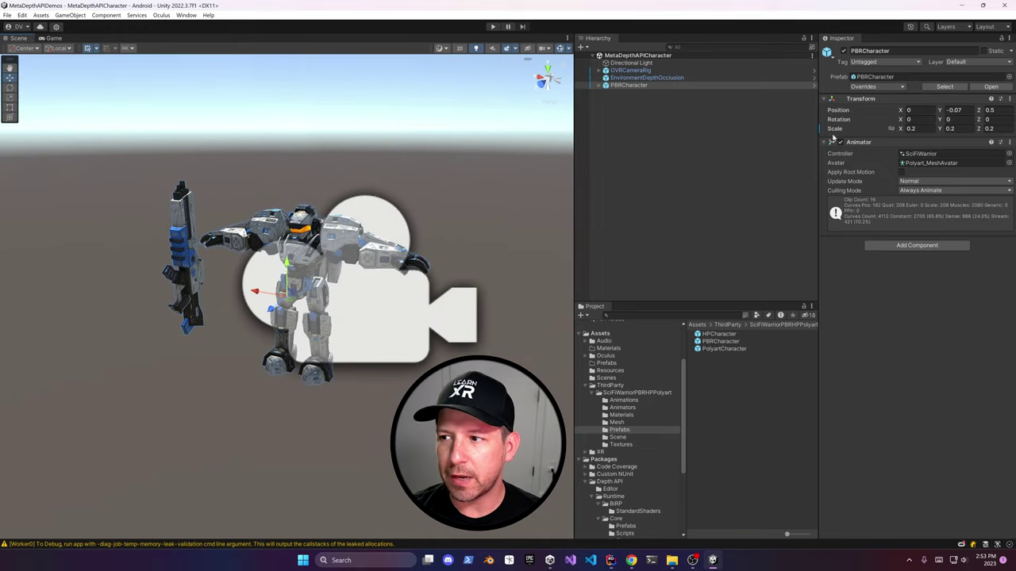
pyautogui.write('180')
# Shrink the scene's 3D icons in Gizmos and open File > Build Settings.
pyautogui.keyDown('alt'); pyautogui.moveTo(397, 199); pyautogui.dragTo(249, 294); pyautogui.keyUp('alt')
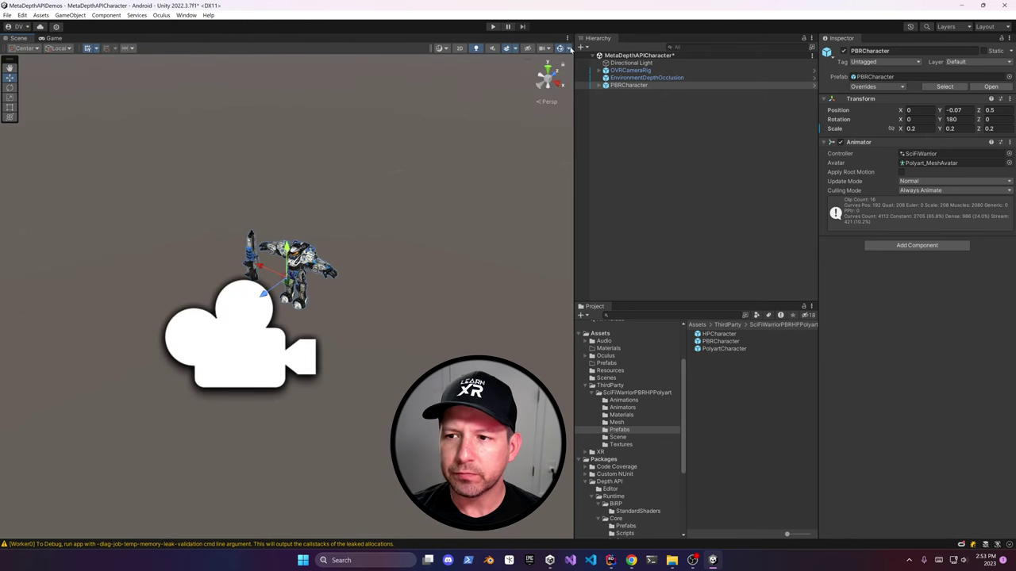
pyautogui.click(566, 48)
pyautogui.moveTo(655, 61); pyautogui.dragTo(653, 62)
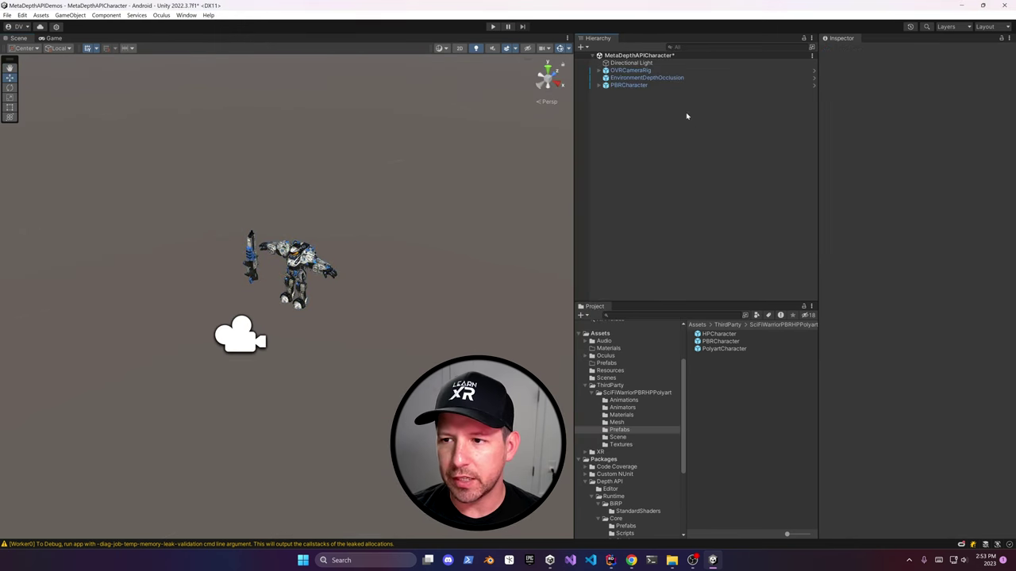
pyautogui.click(630, 70)
pyautogui.keyDown('alt'); pyautogui.moveTo(294, 183); pyautogui.dragTo(195, 164); pyautogui.keyUp('alt')
pyautogui.scroll(3, 195, 163)
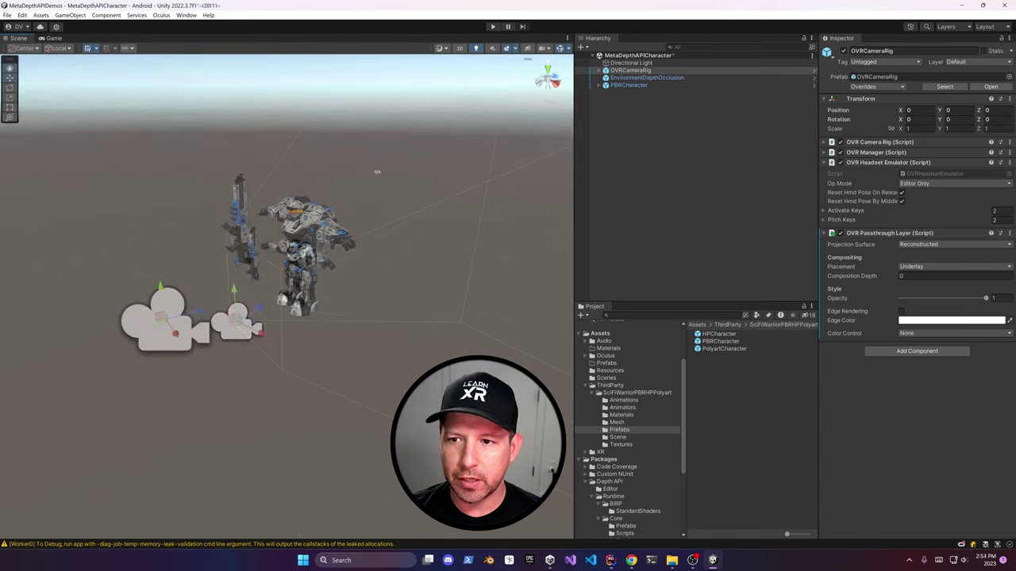
pyautogui.click(7, 15)
pyautogui.click(32, 126)
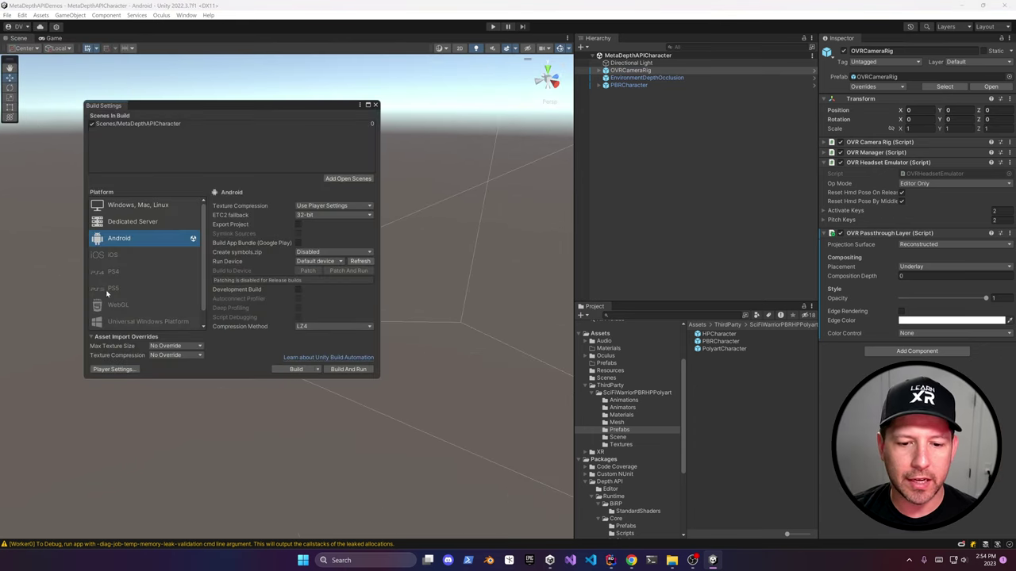
# In Oculus project setup, apply all recommended items and fix the outstanding issues.
pyautogui.click(112, 369)
pyautogui.click(161, 125)
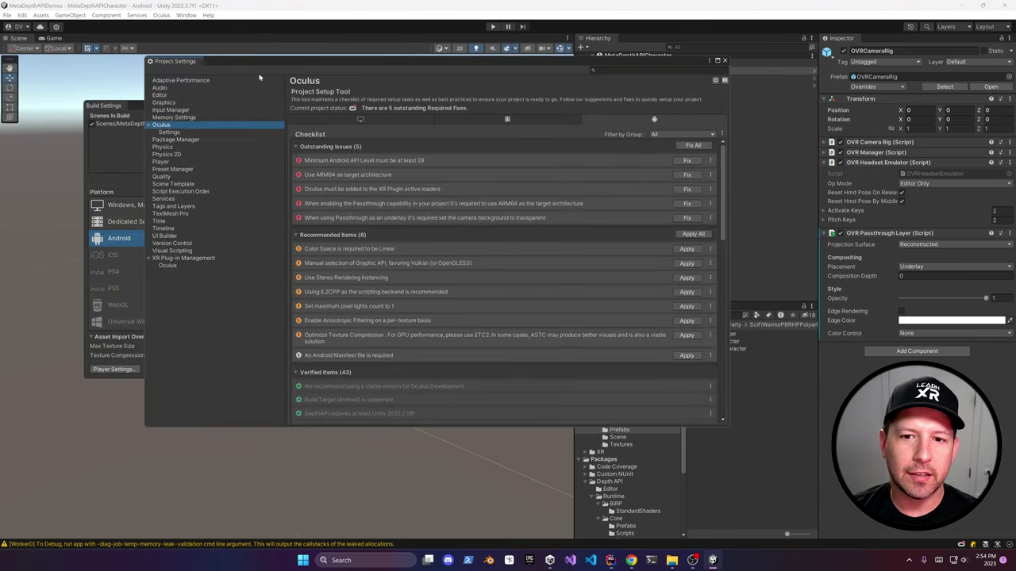
pyautogui.moveTo(271, 59); pyautogui.dragTo(223, 95)
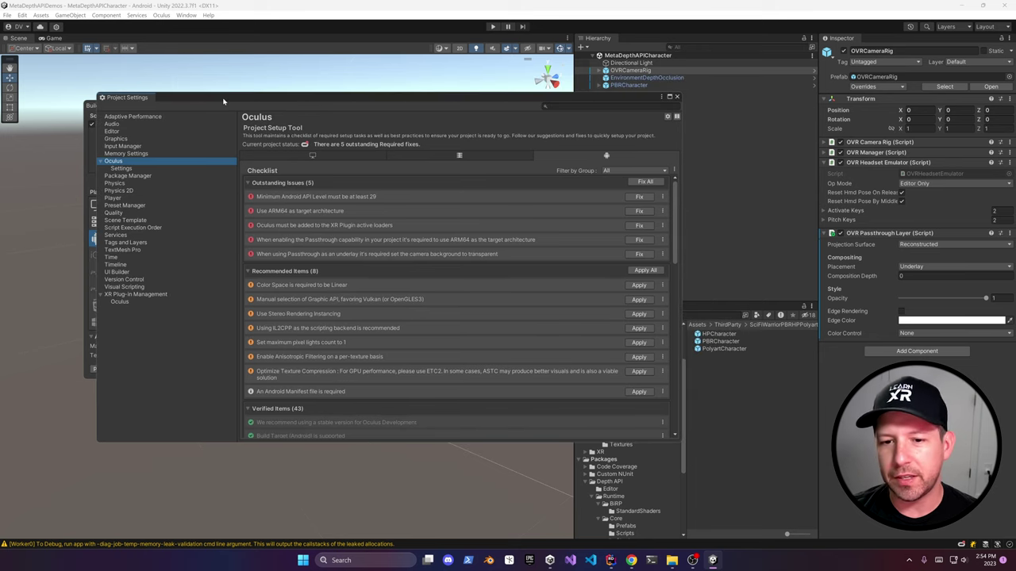
pyautogui.scroll(-2, 349, 317)
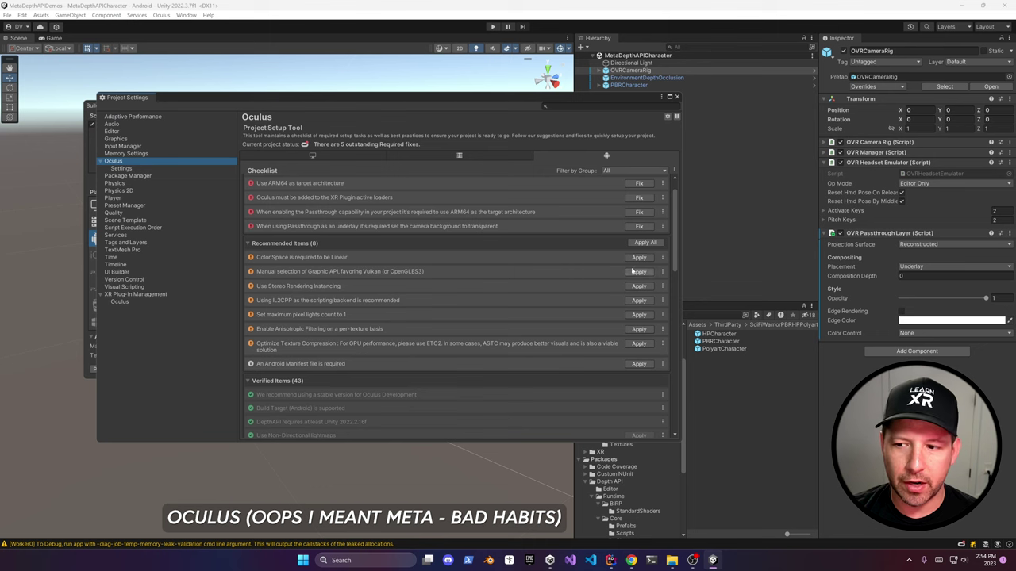
pyautogui.click(645, 243)
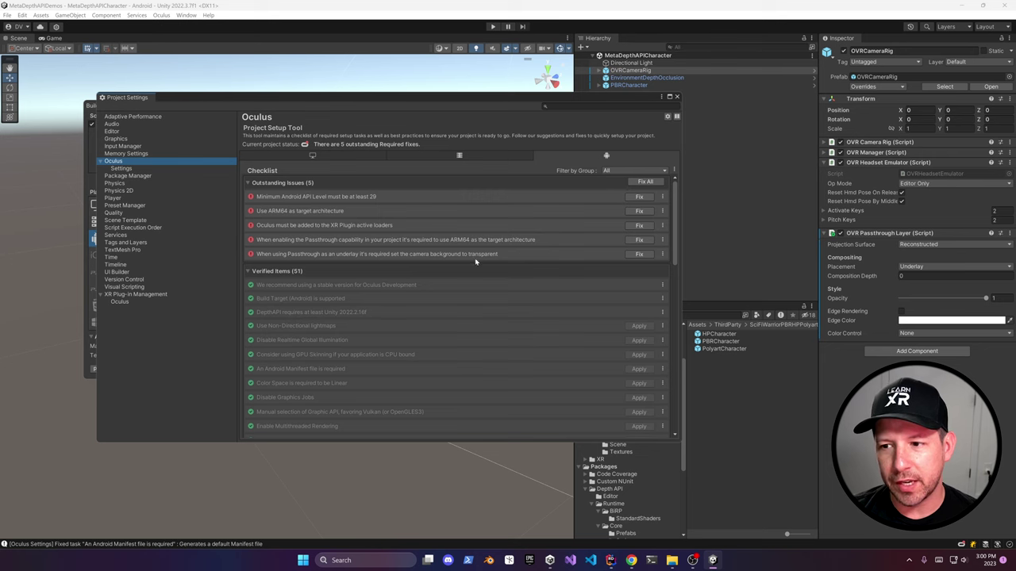
pyautogui.click(644, 182)
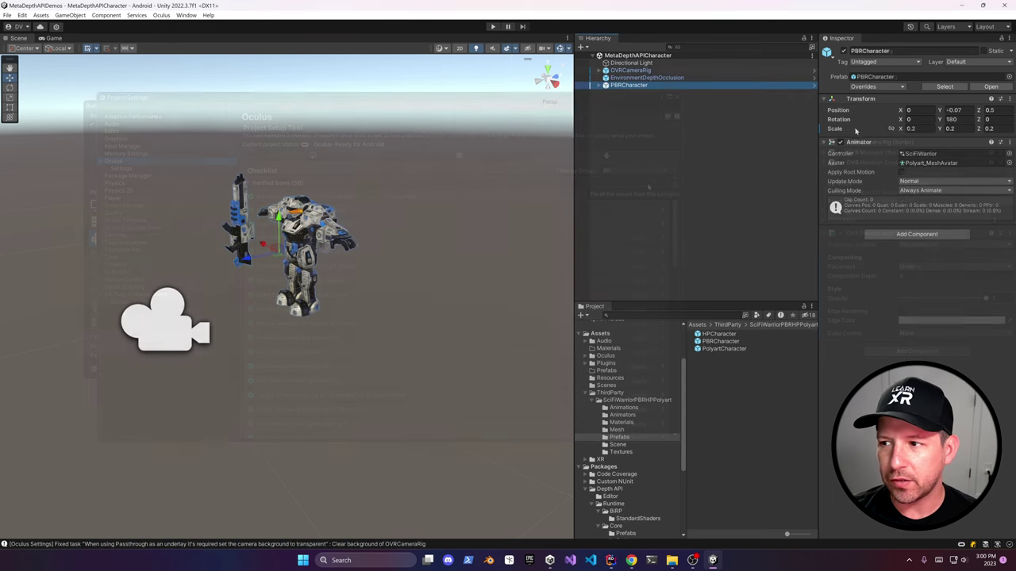
pyautogui.click(910, 128)
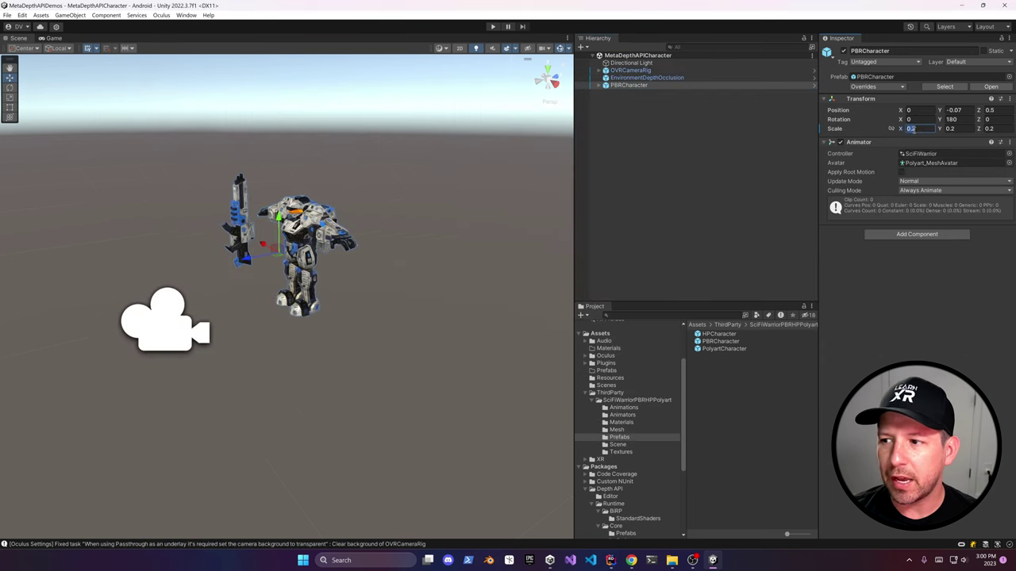
# Scale the robot to 0.15 on all axes and expand PBRCharacter to inspect its Arm1 part.
pyautogui.write('0.15')
pyautogui.press('Tab')
pyautogui.write('0.15')
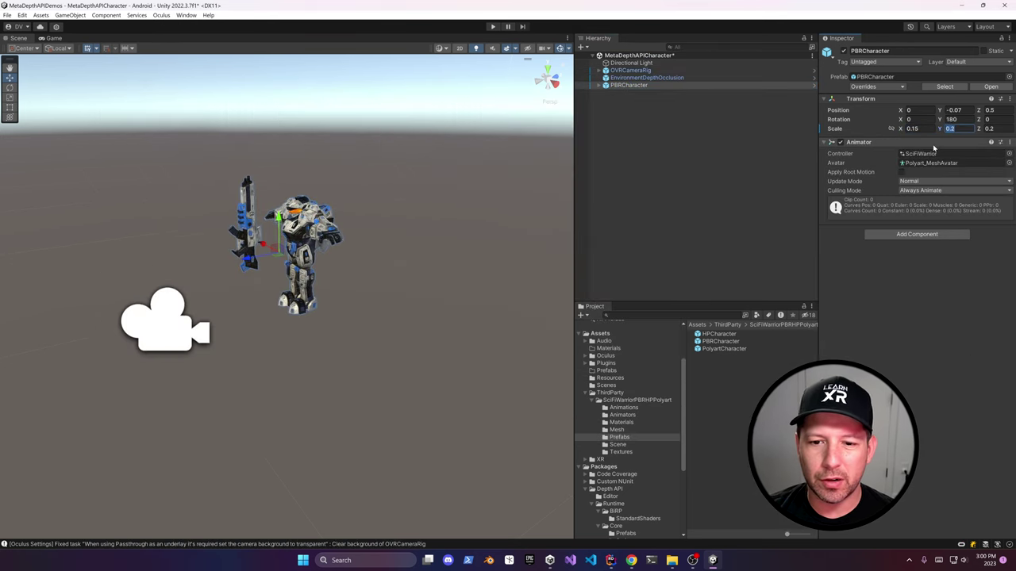
pyautogui.press('Tab')
pyautogui.write('0.15')
pyautogui.click(601, 85)
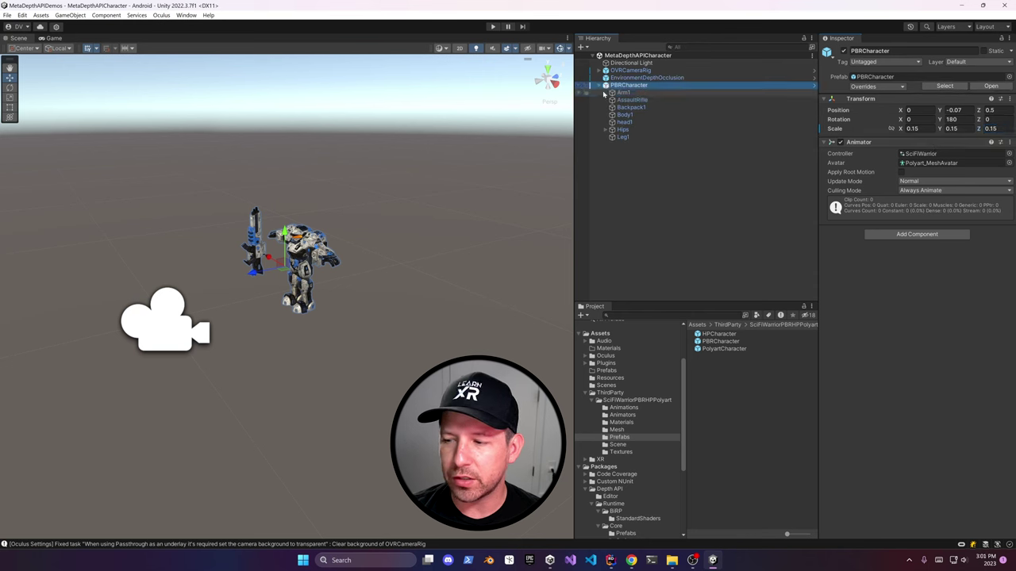
pyautogui.click(623, 92)
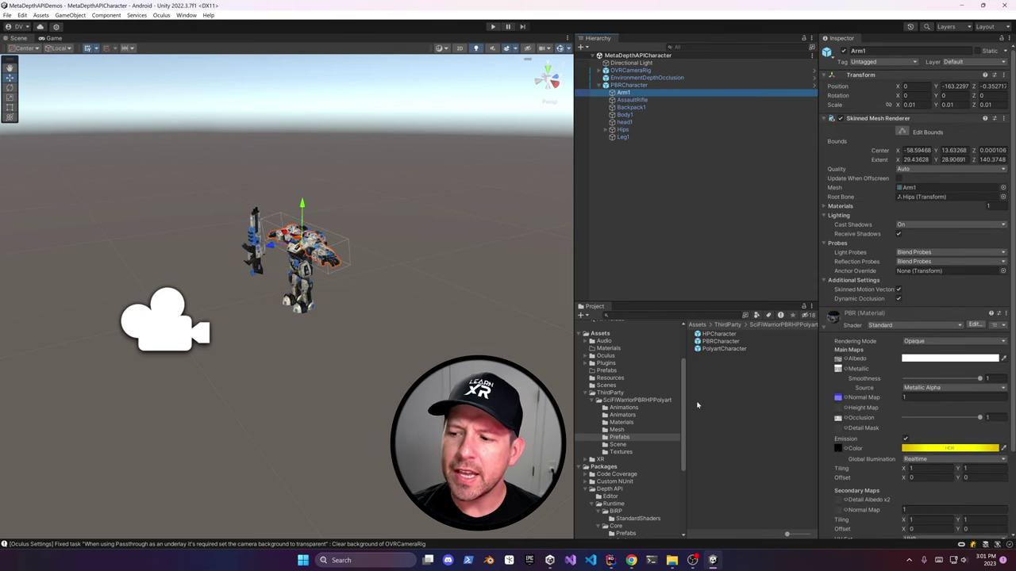
# Set the PBR material's shader to Meta/Depth/BiRP/Occlusion Standard.
pyautogui.click(617, 423)
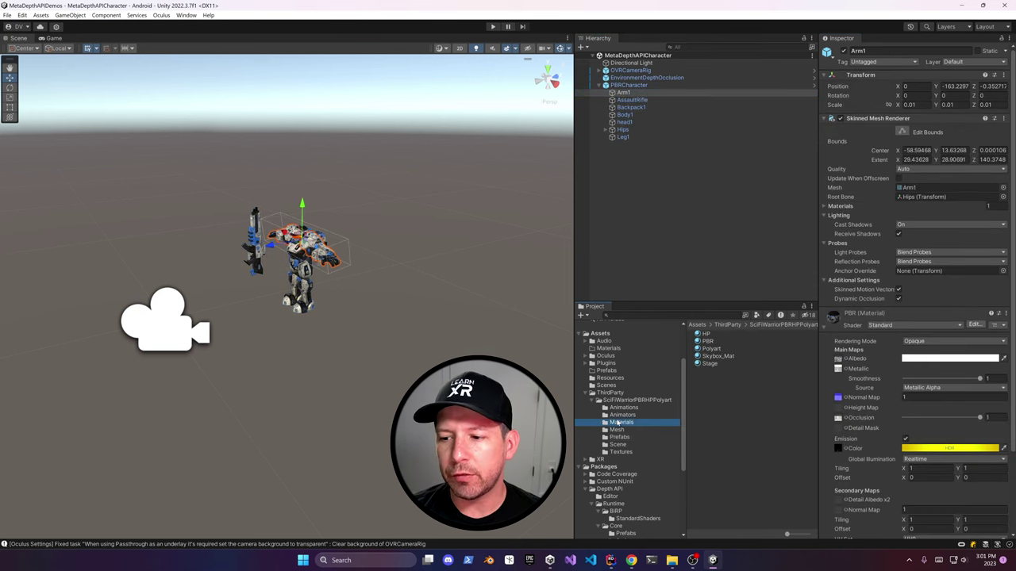
pyautogui.click(708, 341)
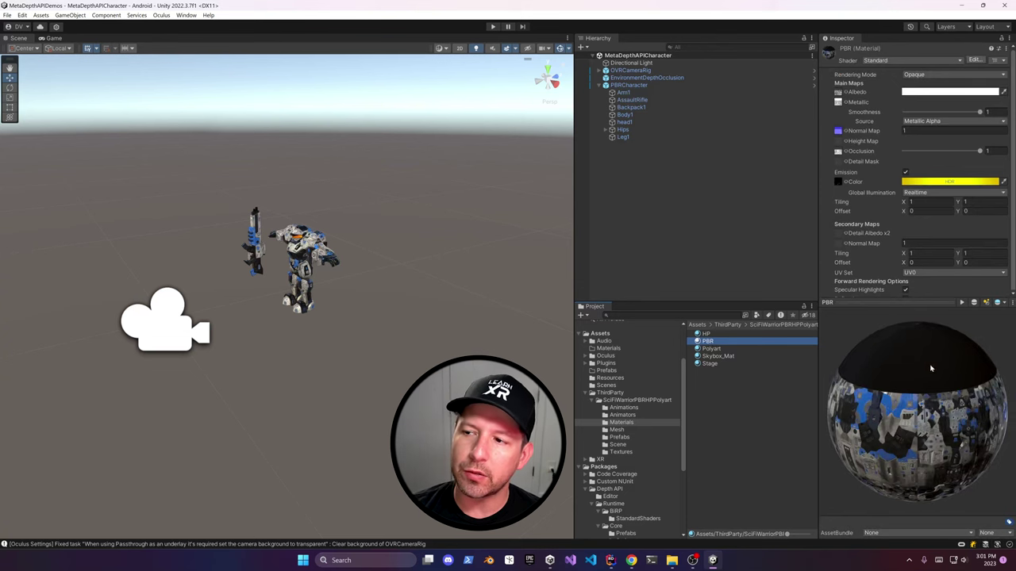
pyautogui.click(876, 61)
pyautogui.write('occlusion')
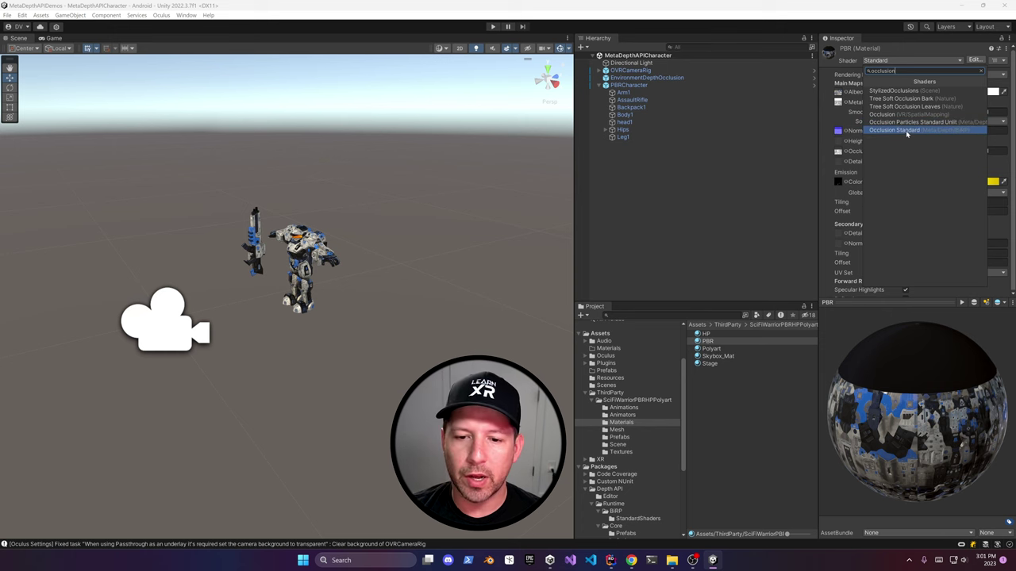
pyautogui.click(908, 131)
pyautogui.scroll(5, 304, 275)
pyautogui.keyDown('alt'); pyautogui.moveTo(304, 275); pyautogui.dragTo(346, 263); pyautogui.keyUp('alt')
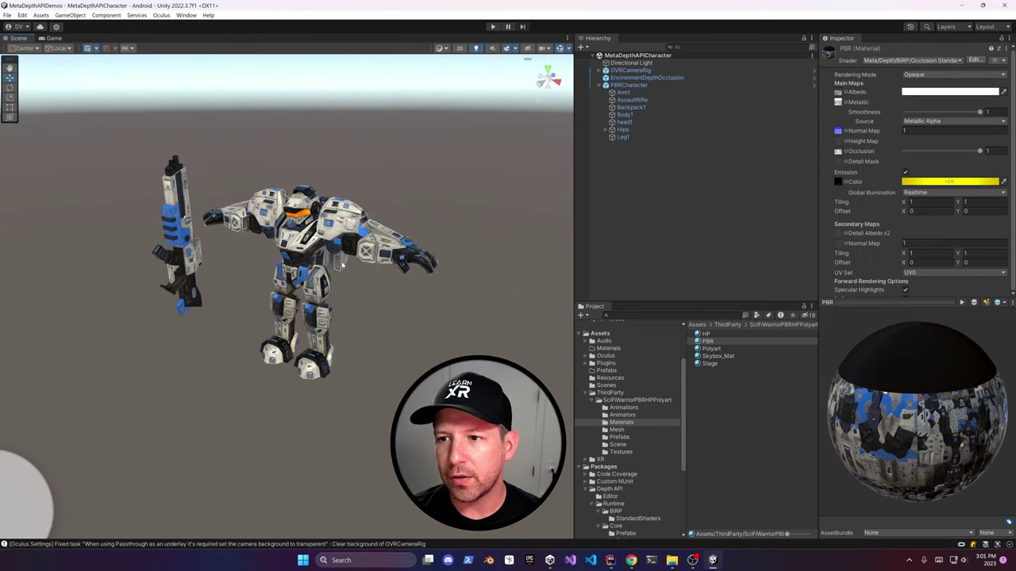
# Rename the PBRCharacter object to Player.
pyautogui.click(628, 85)
pyautogui.write('Player')
pyautogui.press('Return')
pyautogui.click(878, 62)
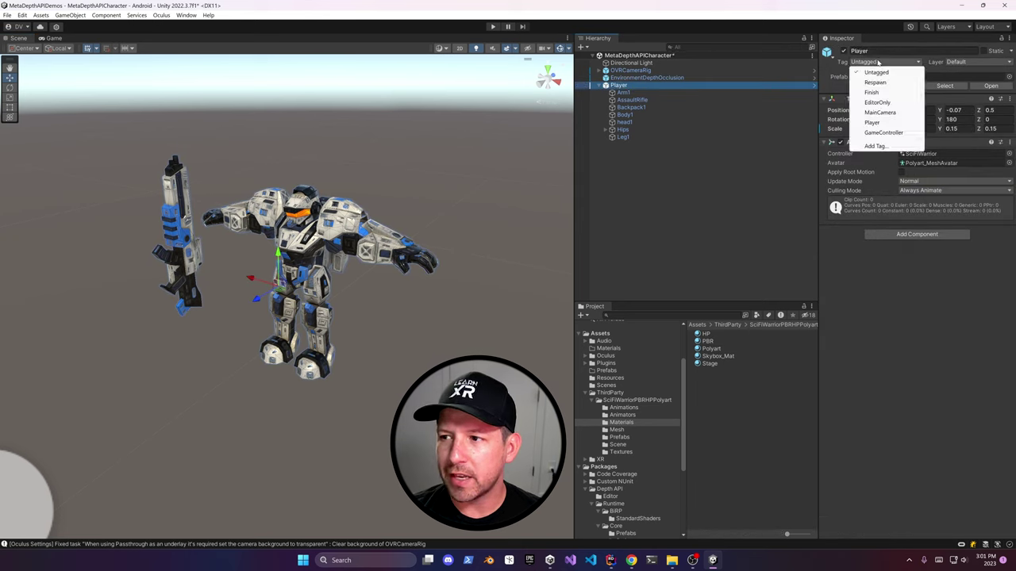
# Tag the character as Player and save it as a prefab in Prefabs.
pyautogui.click(872, 123)
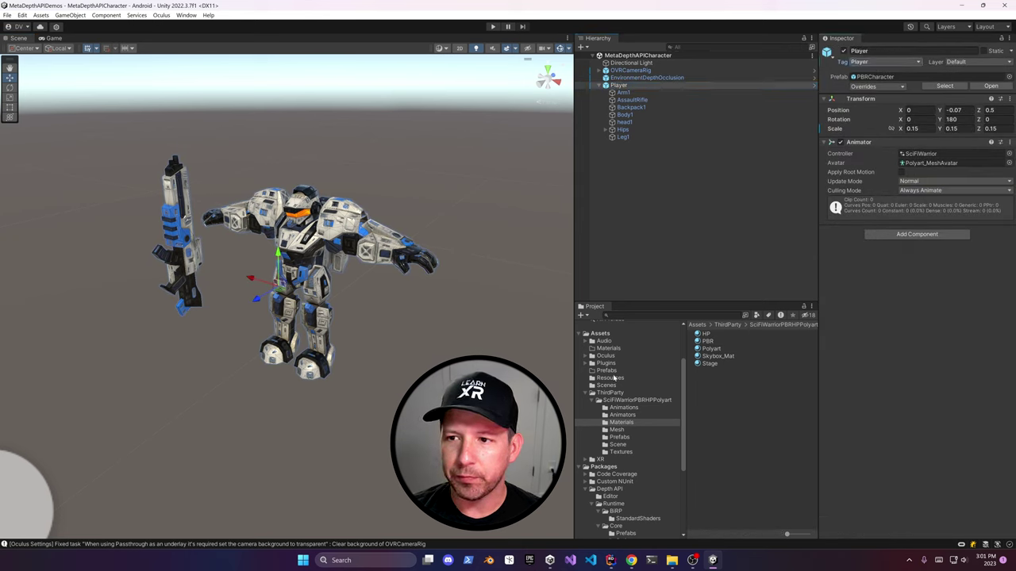
pyautogui.click(606, 371)
pyautogui.moveTo(618, 85); pyautogui.dragTo(607, 370)
pyautogui.click(476, 293)
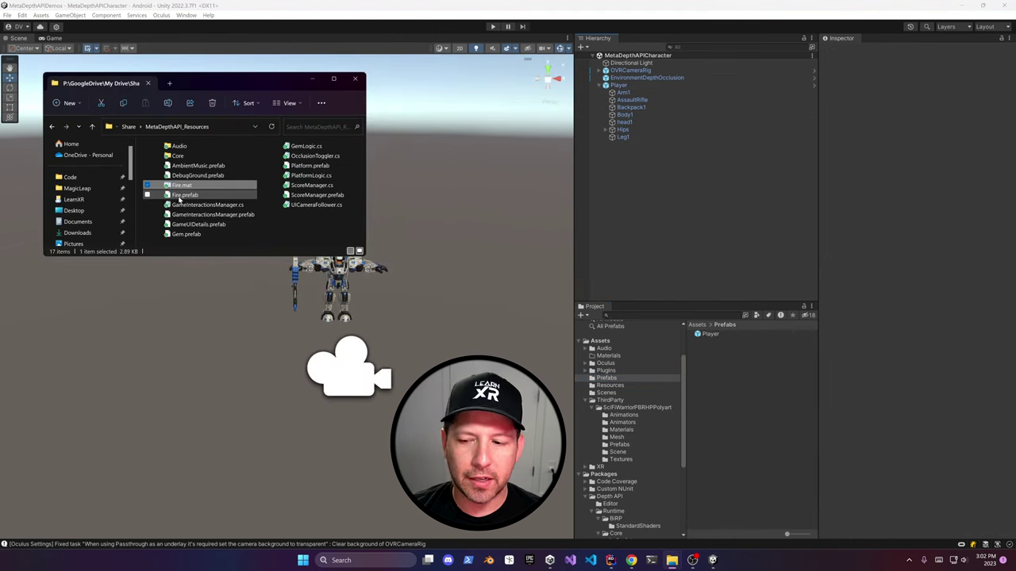
# Import Fire.mat and Fire.prefab, then give the Fire material the poof4x4 albedo texture.
pyautogui.keyDown('ctrl'); pyautogui.click(183, 195); pyautogui.keyUp('ctrl')
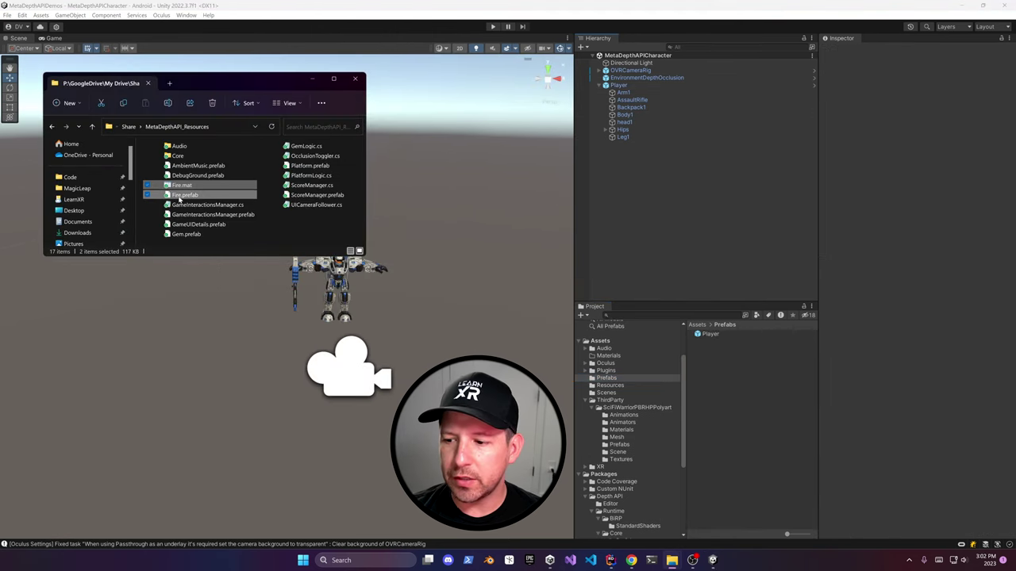
pyautogui.moveTo(770, 422); pyautogui.dragTo(749, 397)
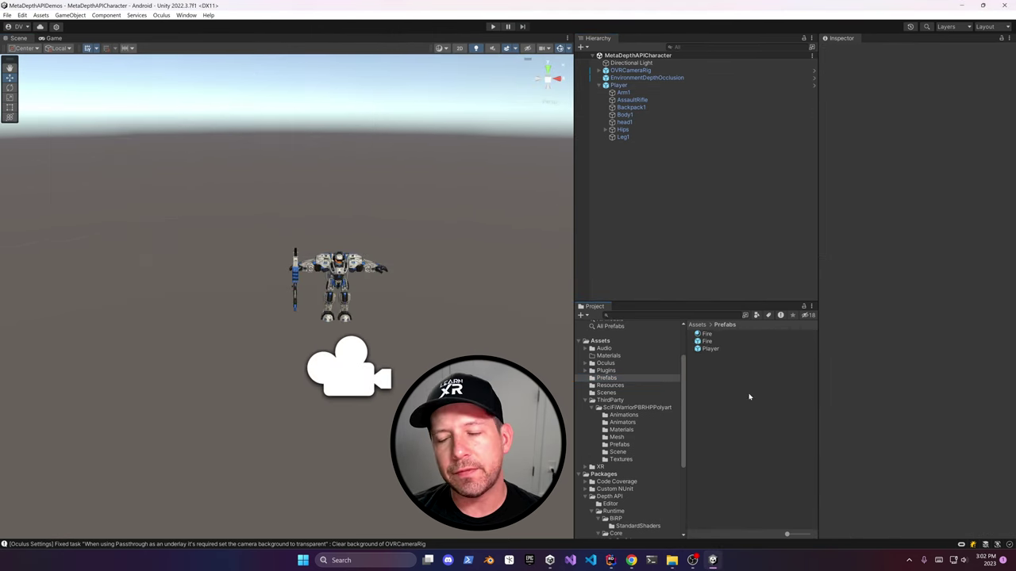
pyautogui.click(706, 334)
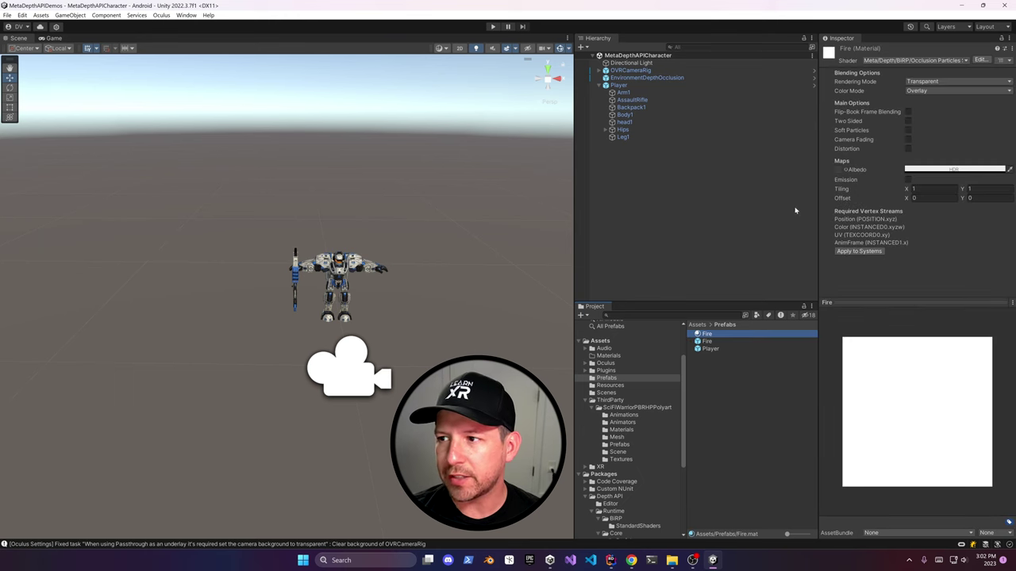
pyautogui.click(845, 170)
pyautogui.write('po')
pyautogui.doubleClick(744, 343)
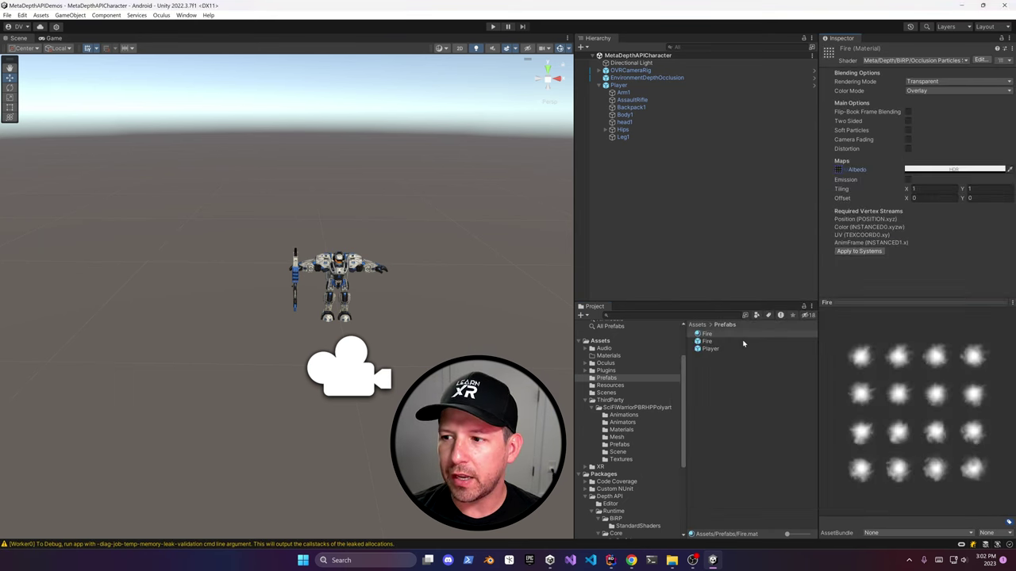
# Move the Fire material into Materials and open the Fire prefab for editing.
pyautogui.click(742, 337)
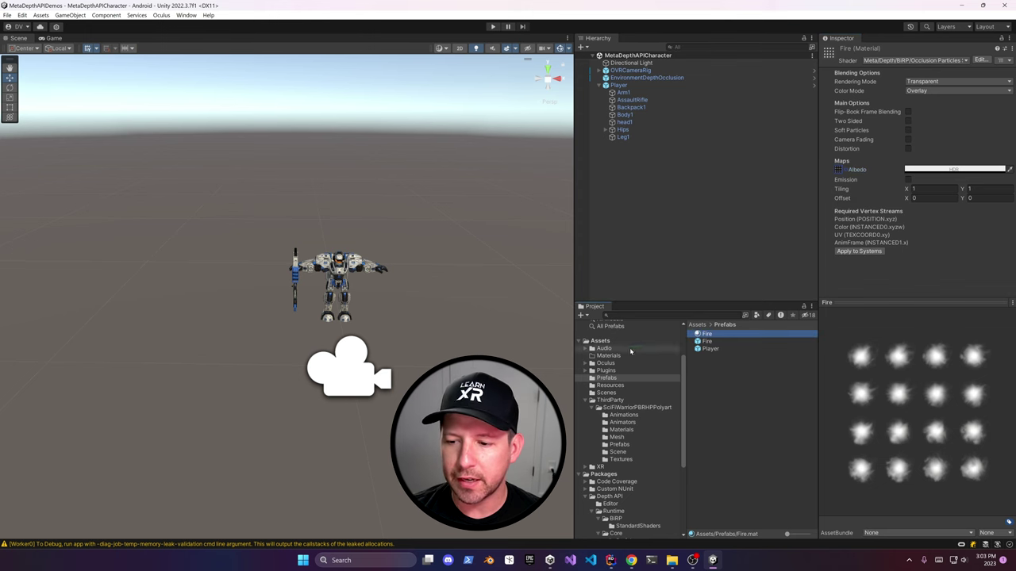
pyautogui.moveTo(613, 357); pyautogui.dragTo(612, 357)
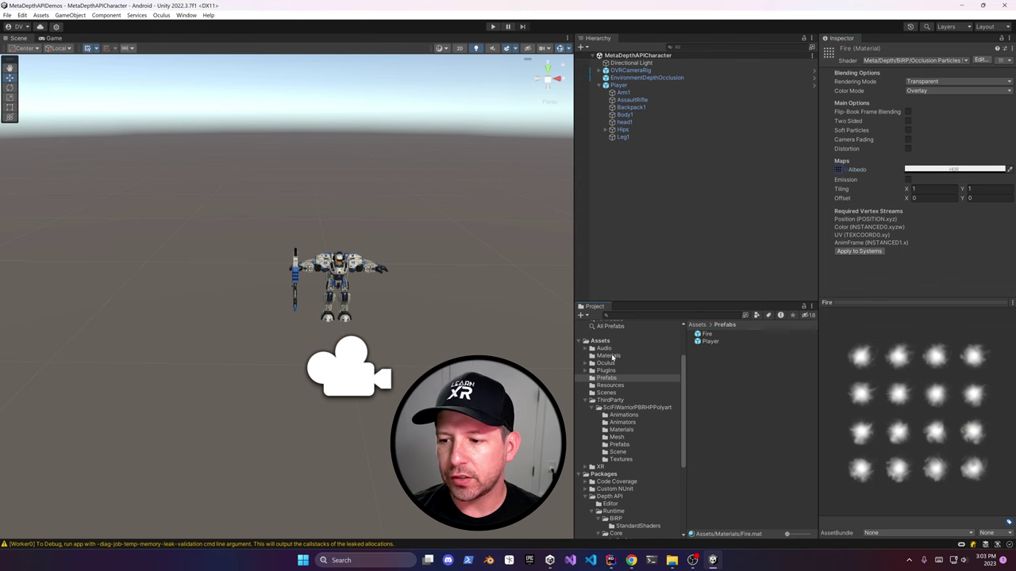
pyautogui.doubleClick(699, 334)
pyautogui.keyDown('alt'); pyautogui.moveTo(344, 279); pyautogui.dragTo(397, 285); pyautogui.keyUp('alt')
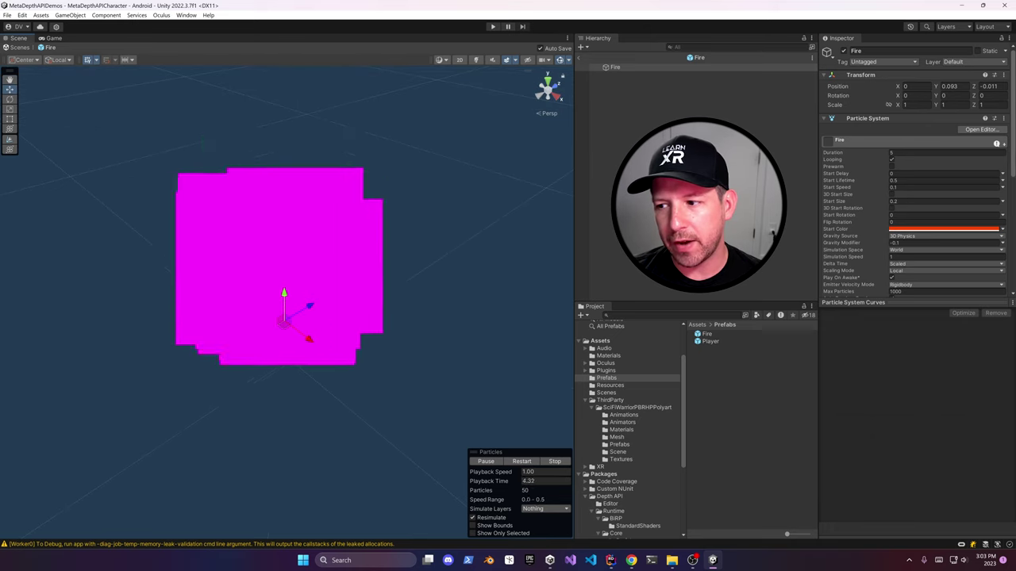
# Assign the Fire material to the particle renderer and switch its shader to Occlusion Particles.
pyautogui.scroll(-10, 850, 262)
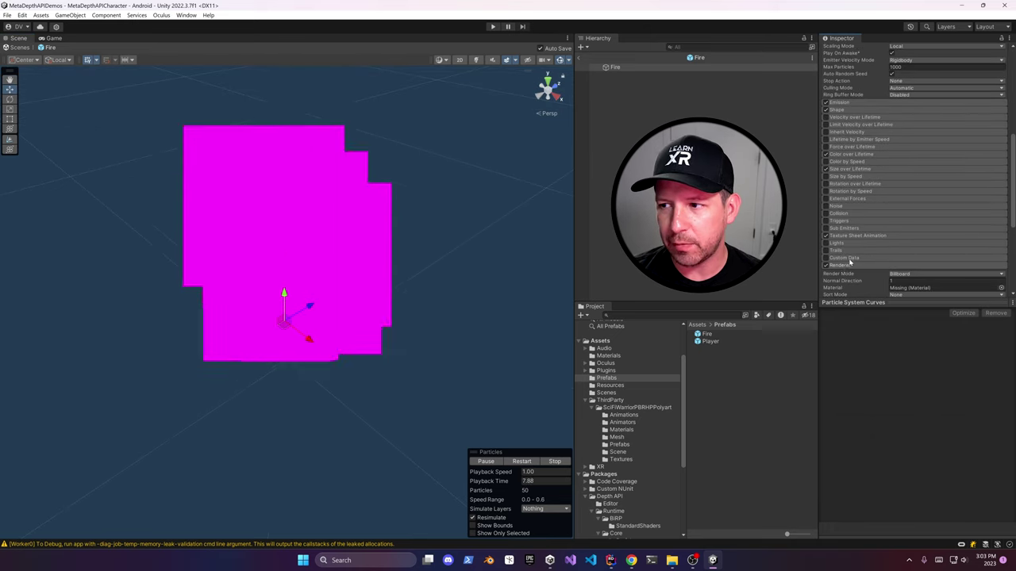
pyautogui.scroll(-5, 850, 263)
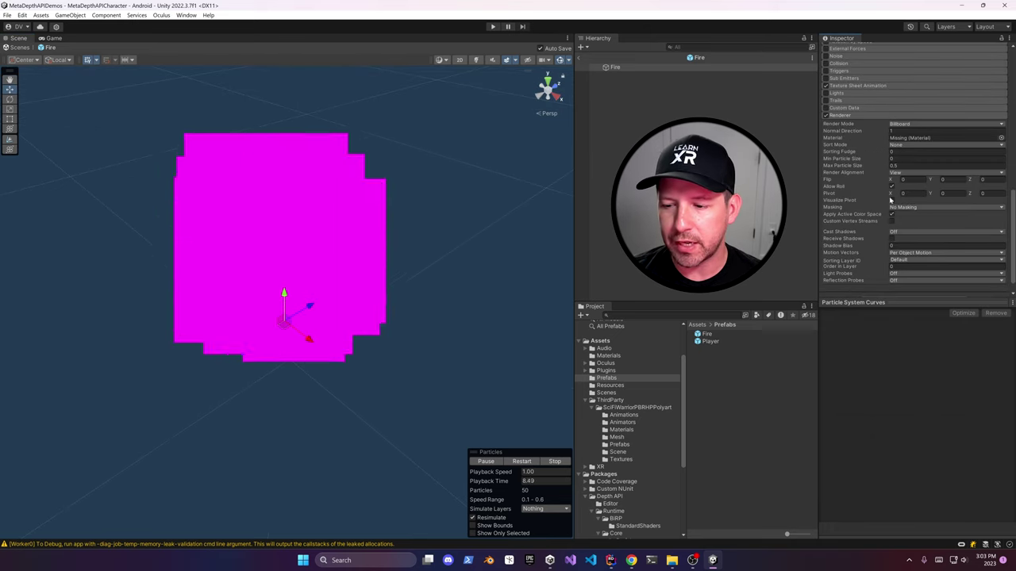
pyautogui.click(608, 356)
pyautogui.moveTo(701, 333); pyautogui.dragTo(936, 140)
pyautogui.keyDown('alt'); pyautogui.moveTo(534, 198); pyautogui.dragTo(363, 249); pyautogui.keyUp('alt')
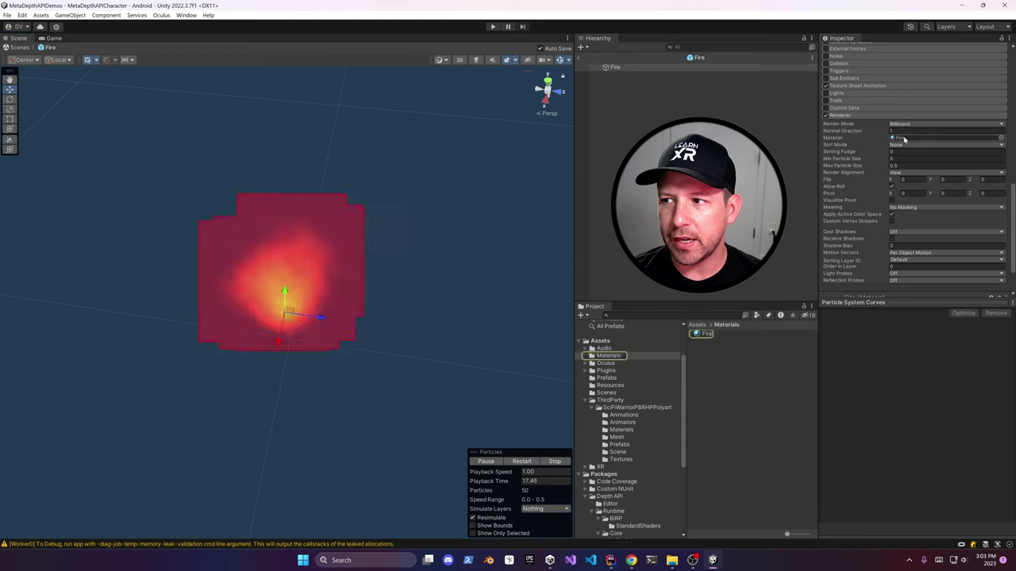
pyautogui.doubleClick(903, 139)
pyautogui.click(937, 62)
pyautogui.write('occlusi')
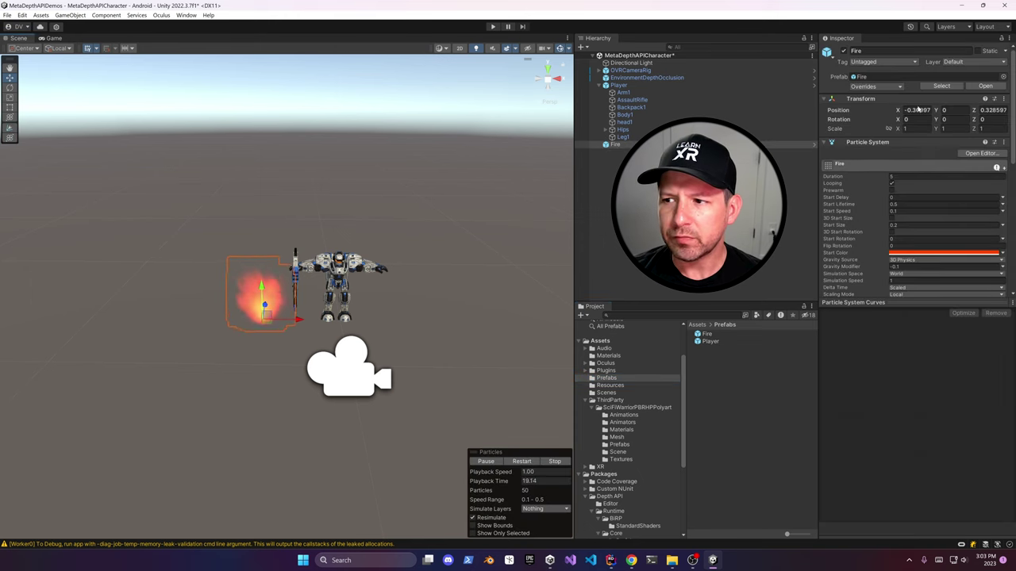
# Position the Fire instance beside the robot at X -0.5, Y -0.07, Z 0.5.
pyautogui.click(988, 109)
pyautogui.write('0')
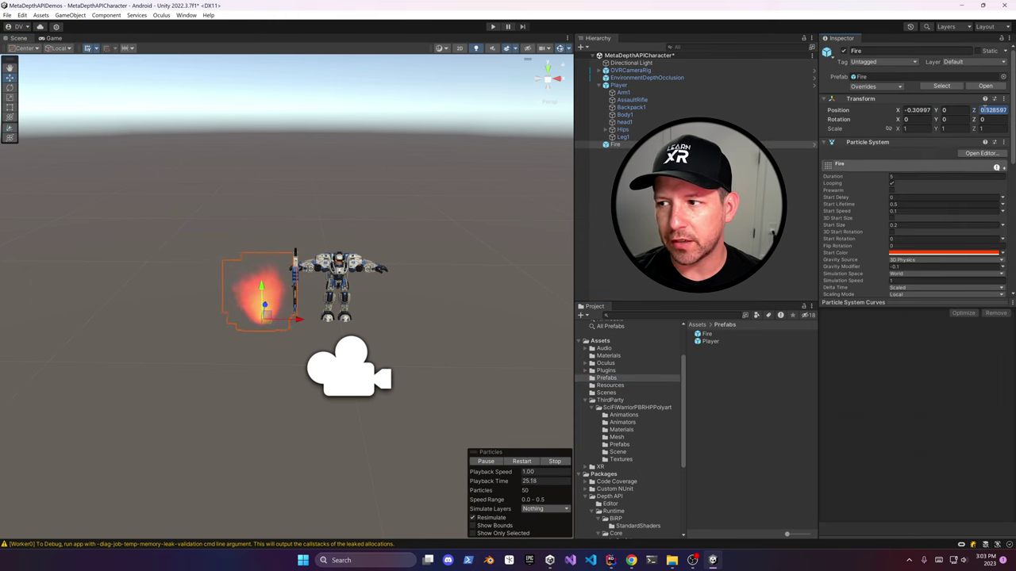
pyautogui.write('.5')
pyautogui.click(911, 109)
pyautogui.write('-.5')
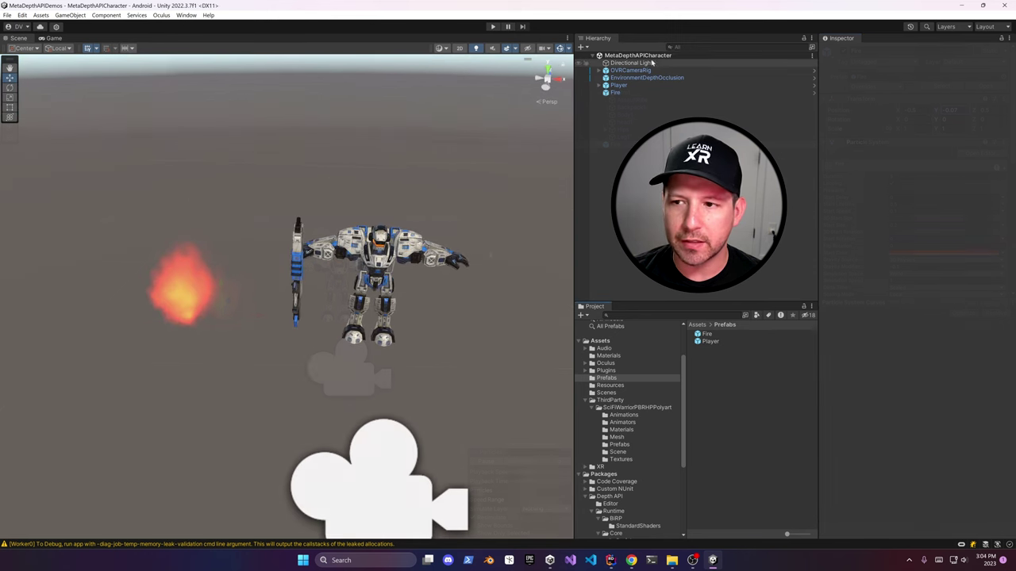
pyautogui.click(646, 77)
pyautogui.click(932, 188)
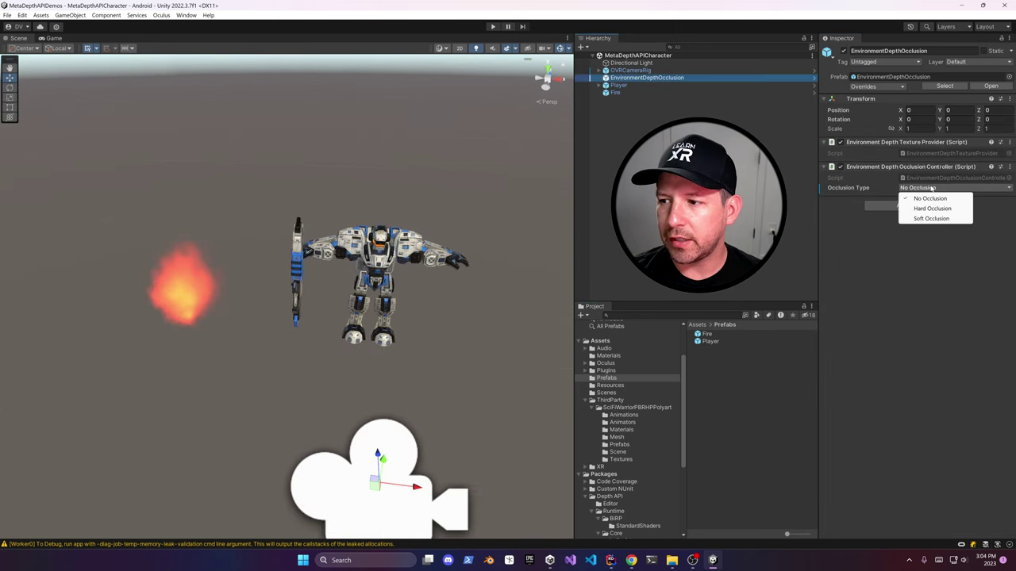
# Cycle the occlusion type through Hard and Soft Occlusion, ending on No Occlusion.
pyautogui.click(911, 209)
pyautogui.click(934, 189)
pyautogui.click(932, 219)
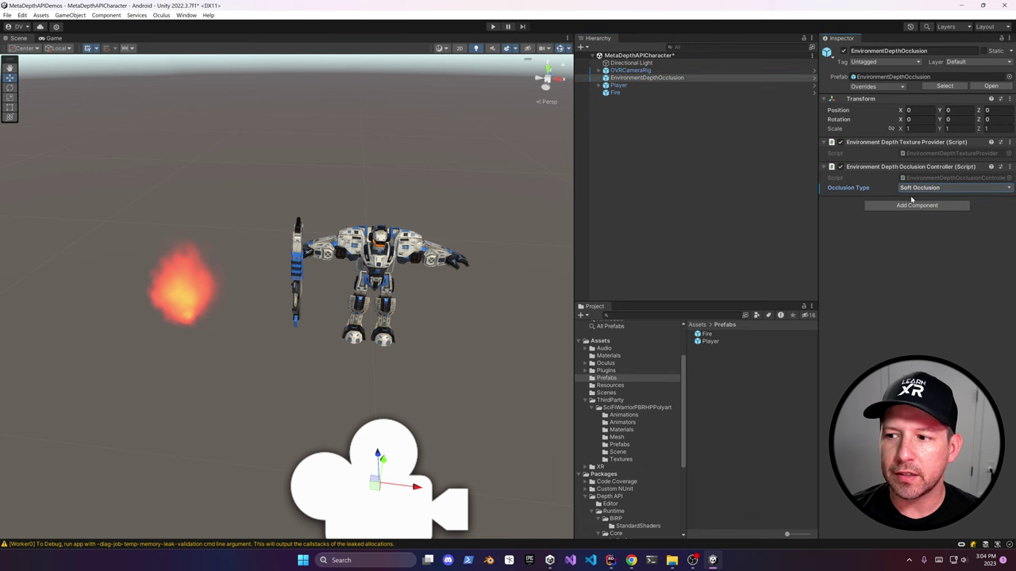
pyautogui.click(934, 188)
pyautogui.click(930, 199)
# Import OcclusionToggler.cs and create a Scripts folder in Assets.
pyautogui.hotkey('alt', 'Tab')
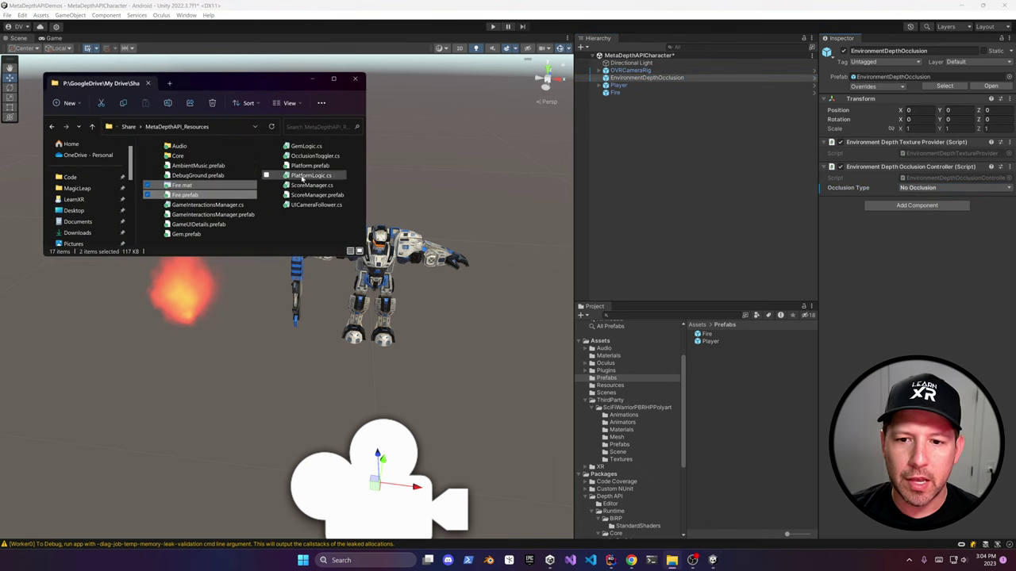
pyautogui.click(319, 158)
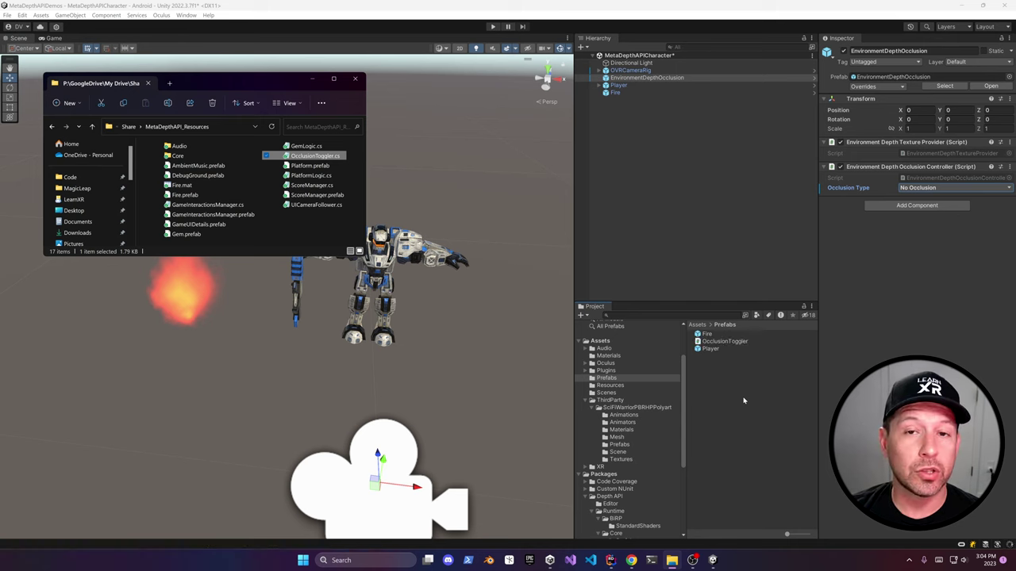
pyautogui.click(744, 389)
pyautogui.rightClick(592, 340)
pyautogui.moveTo(712, 85)
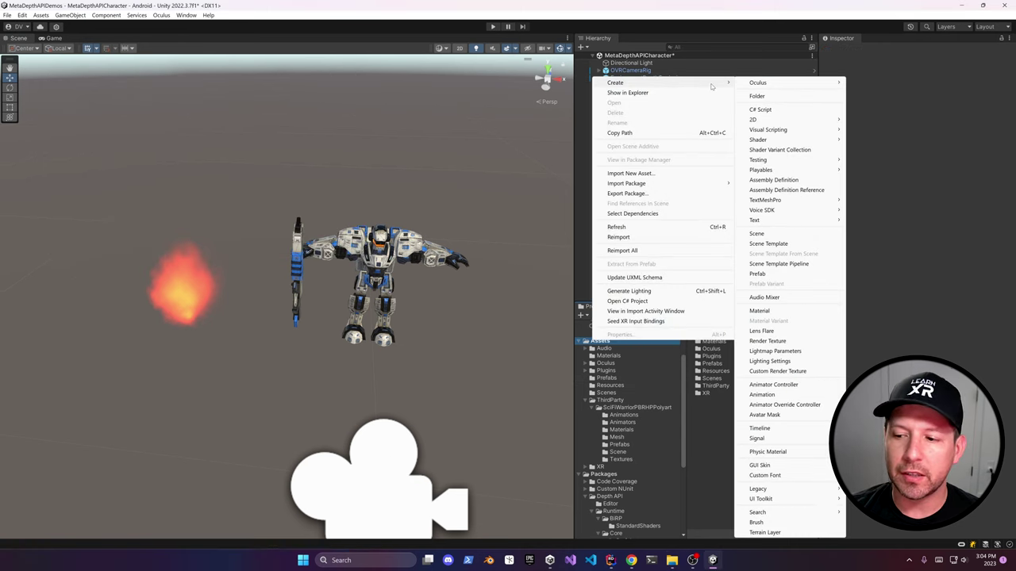
pyautogui.click(813, 98)
pyautogui.write('Scripts')
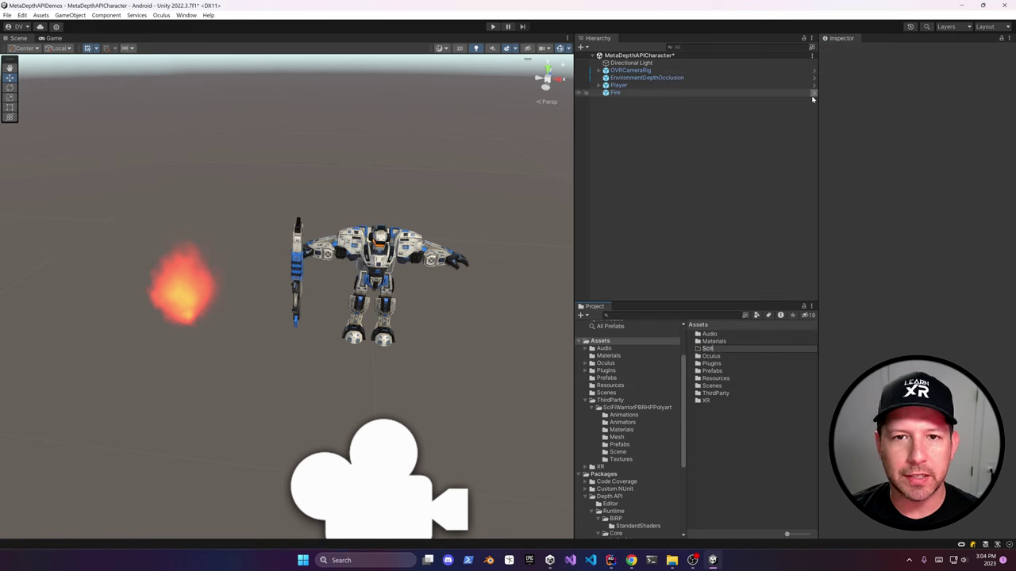
pyautogui.press('Return')
# Open OcclusionToggler in Rider and select its serialized fields and the NoOcclusion value.
pyautogui.doubleClick(710, 387)
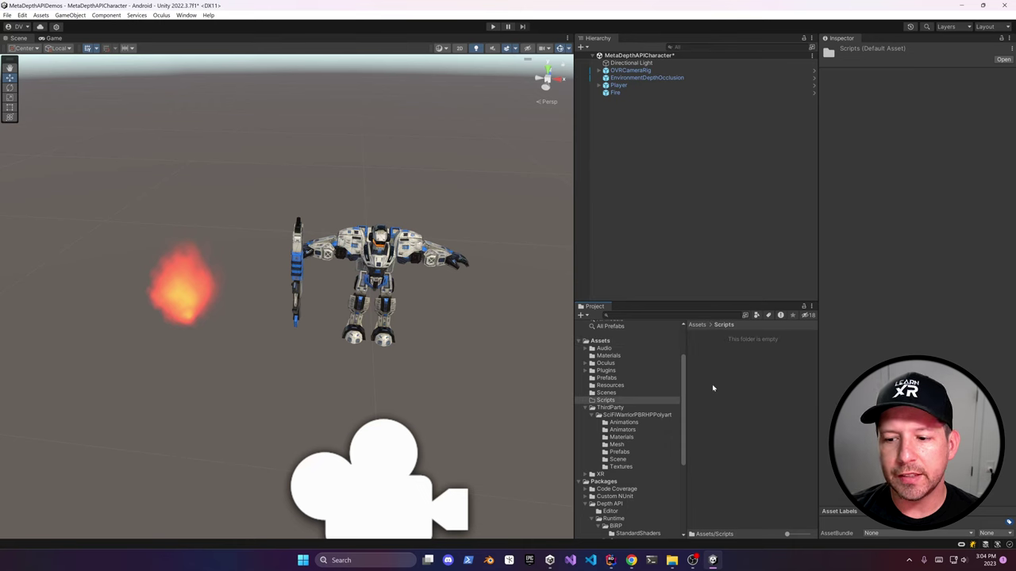
pyautogui.click(607, 377)
pyautogui.click(722, 342)
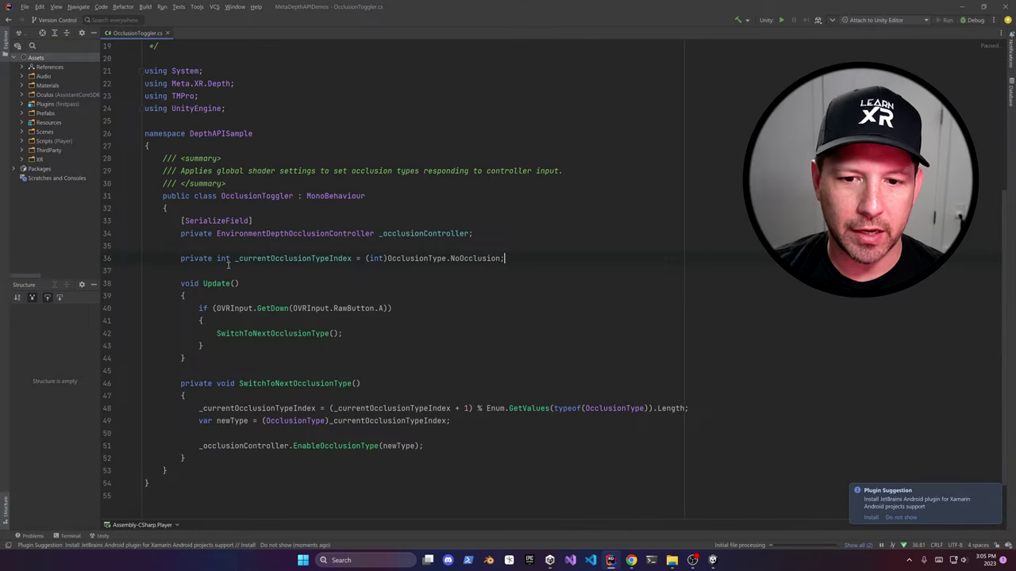
pyautogui.moveTo(181, 221); pyautogui.dragTo(530, 267)
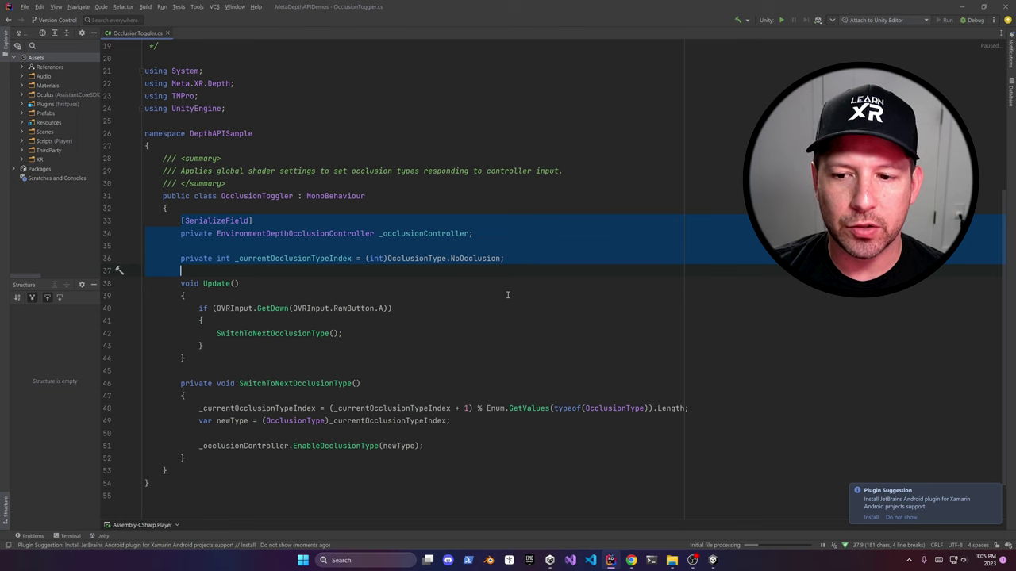
pyautogui.click(508, 295)
pyautogui.doubleClick(480, 259)
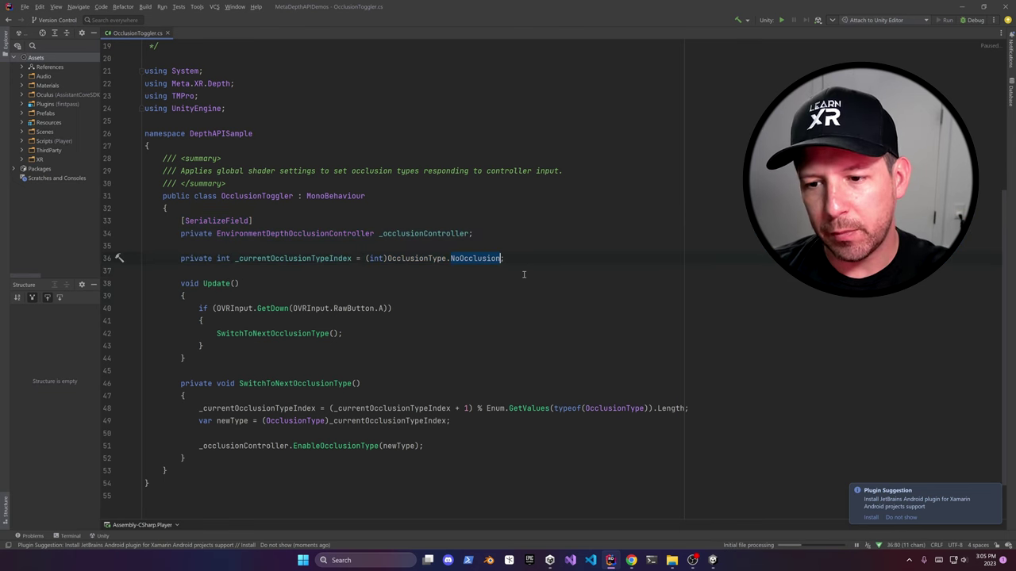